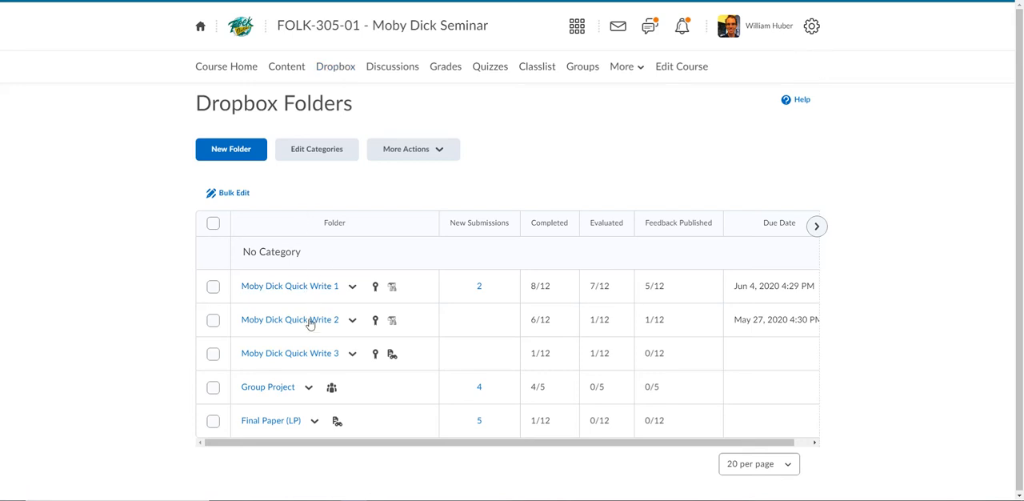
Review the student submissions in the Moby Dick Quick Write 1 folder and return to the Dropbox folder list
click(320, 289)
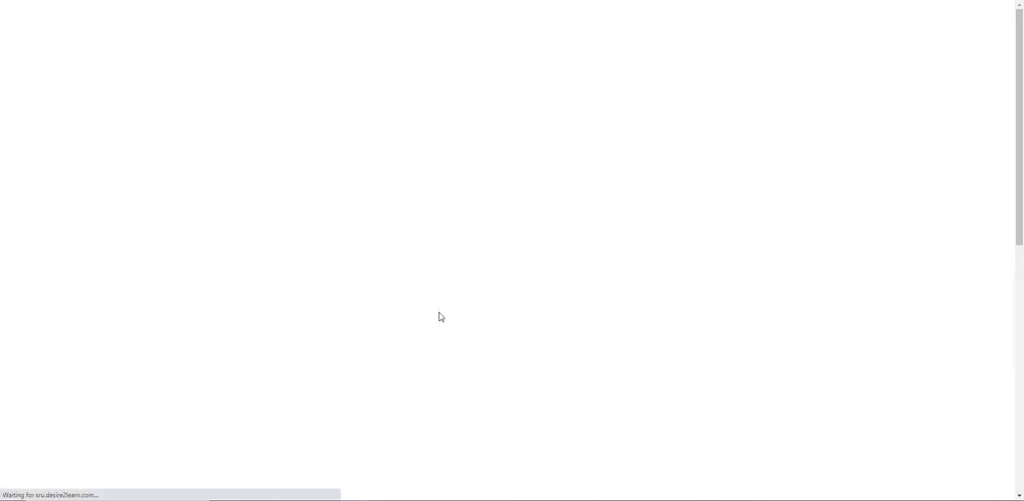
scroll(439, 316, down, 1)
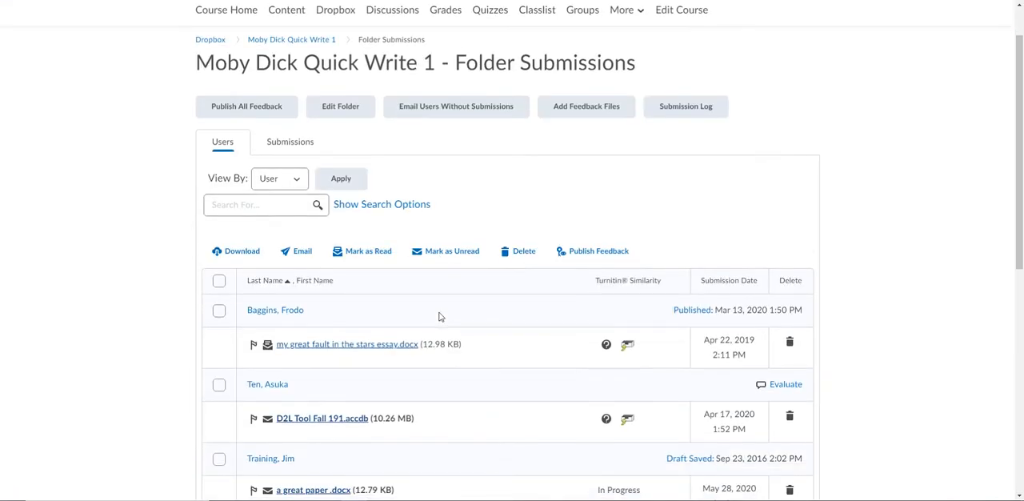
scroll(439, 317, down, 1)
scroll(267, 342, down, 1)
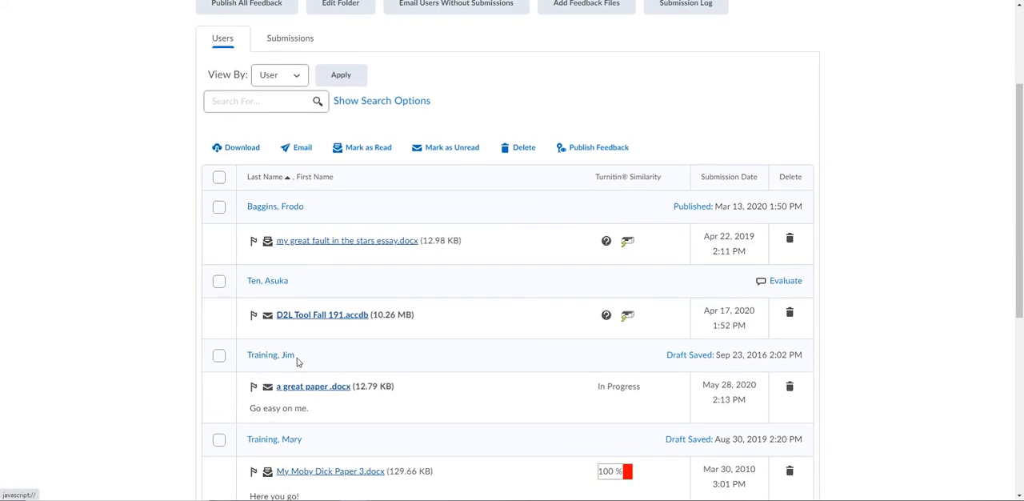
scroll(334, 336, up, 3)
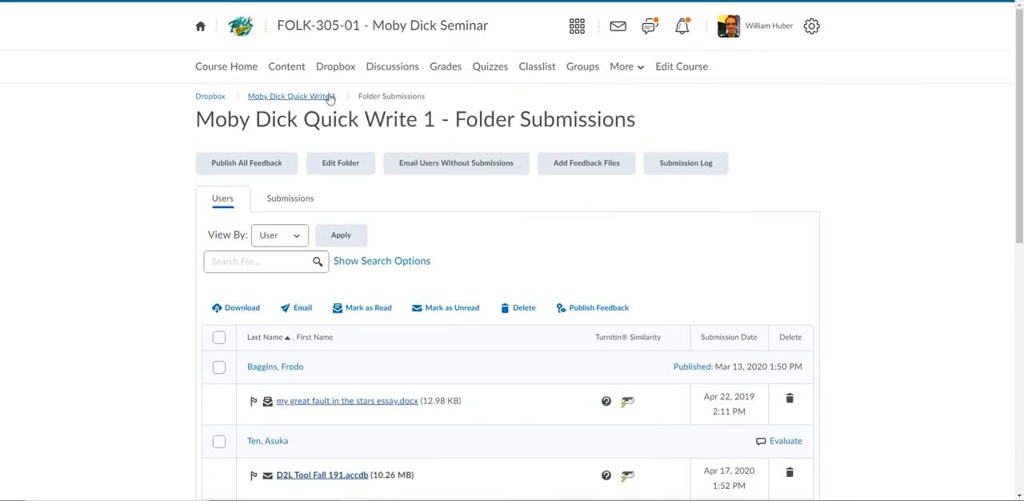
click(330, 97)
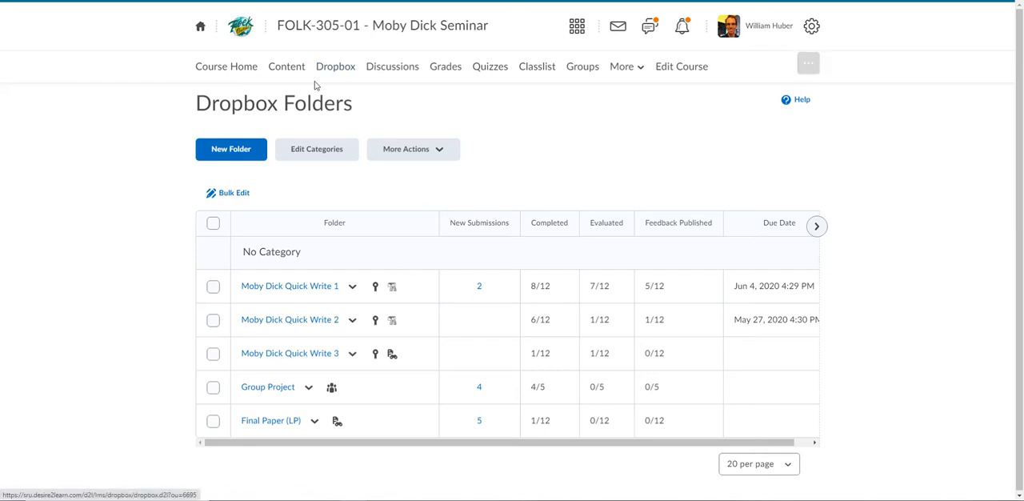
Create a new Dropbox folder and name it Quick Write 4
click(220, 151)
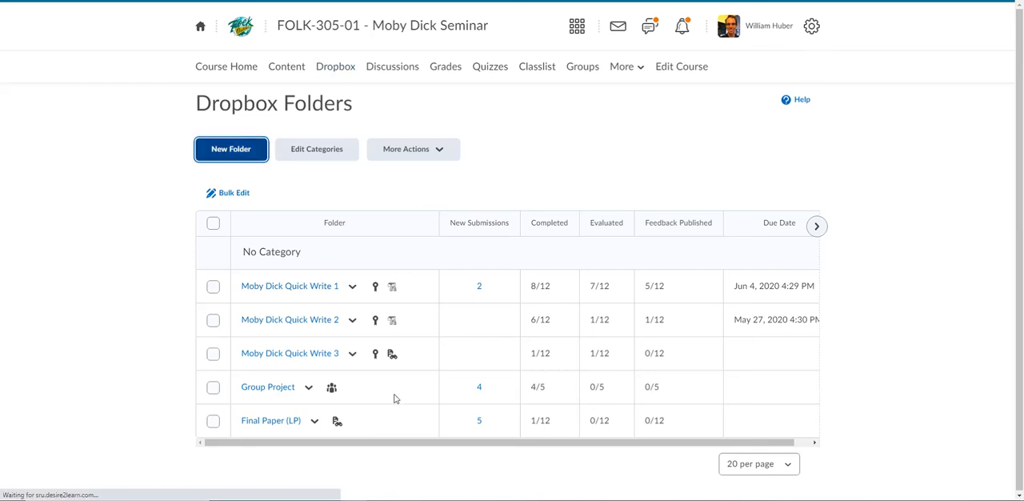
click(268, 213)
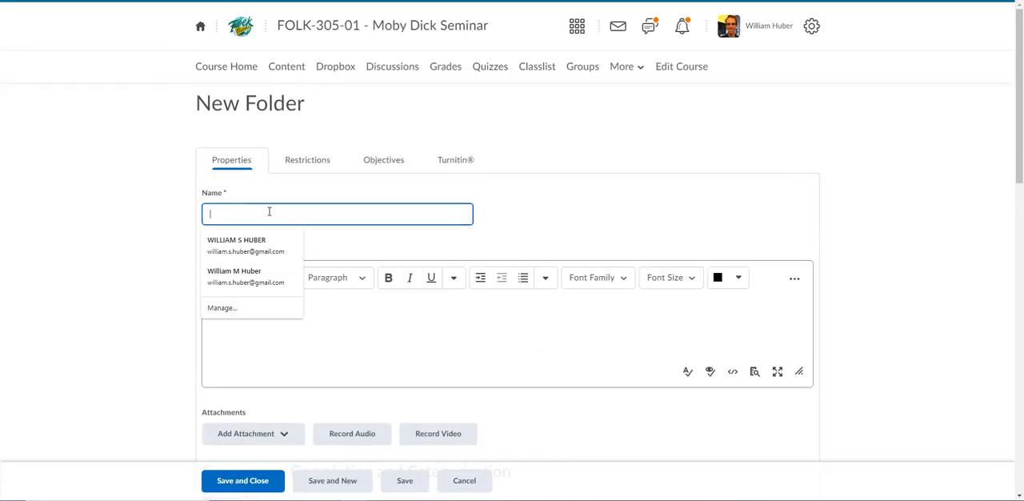
click(219, 201)
click(224, 210)
text(Quic)
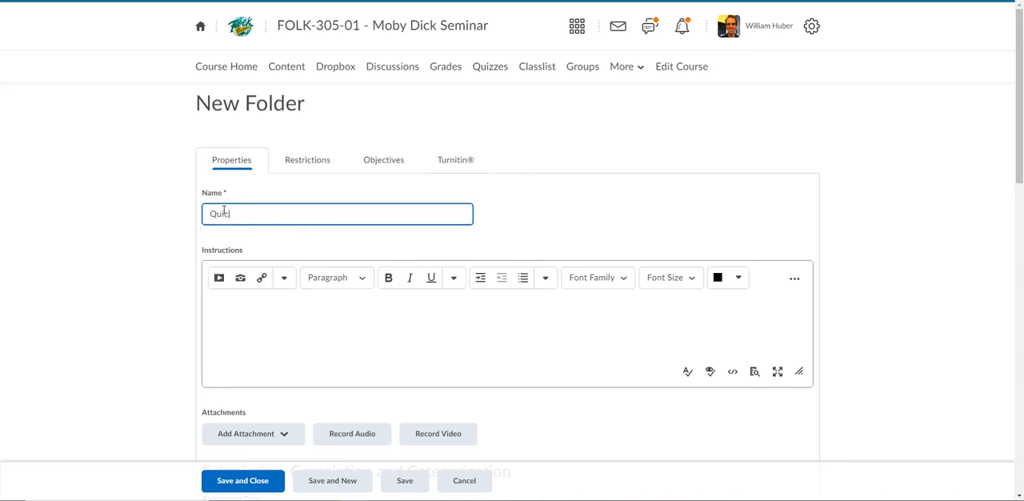
text(k Write 4)
Enter the folder instructions "In 3 paragraphs, write about Calvinism and Symbolism."
click(264, 343)
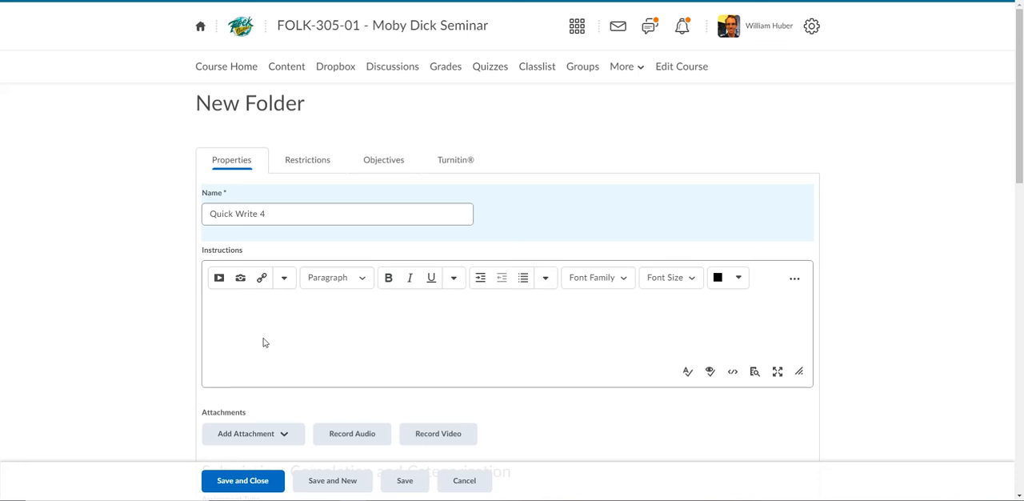
text(In 3 paragraphs, write about Calvinism and Symbolism.)
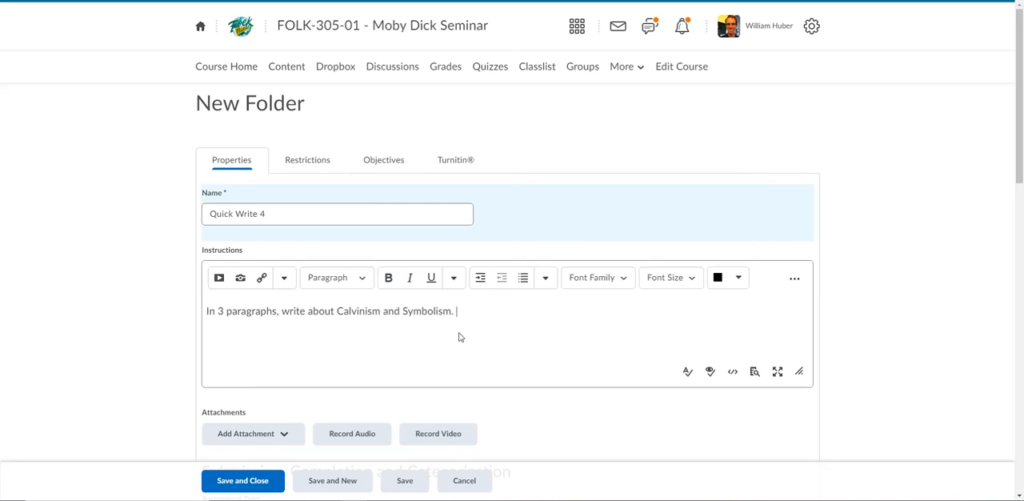
Try the Group assignment type for the folder and switch it back to Individual assignment
scroll(460, 337, down, 3)
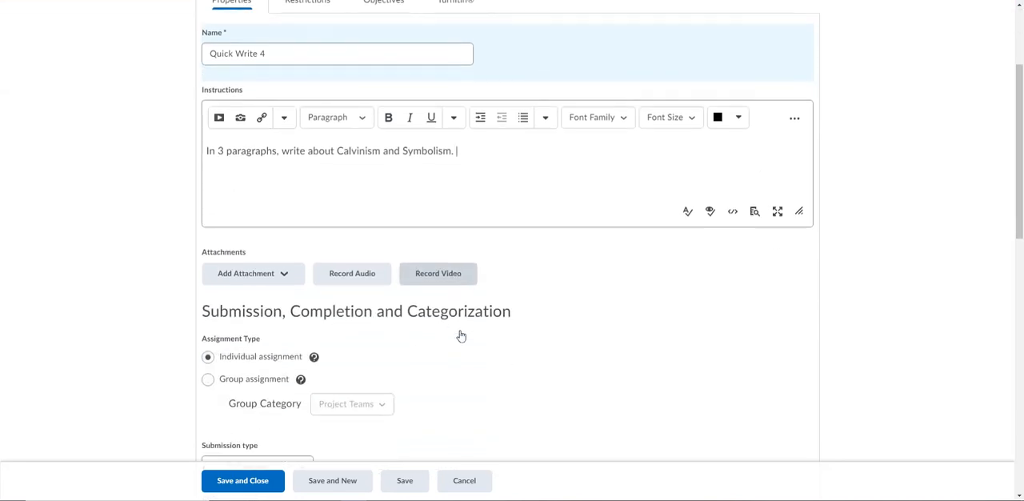
scroll(460, 336, down, 1)
scroll(461, 332, down, 2)
scroll(462, 328, down, 1)
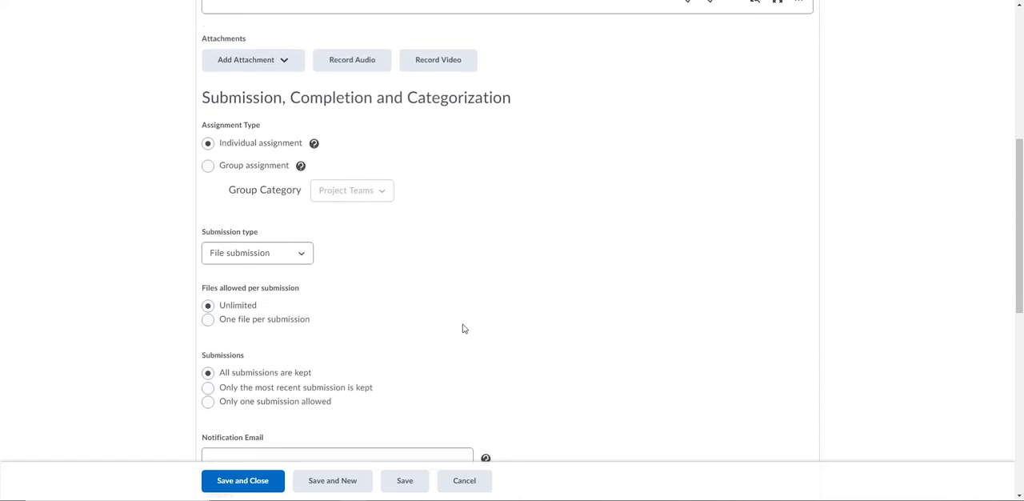
click(207, 168)
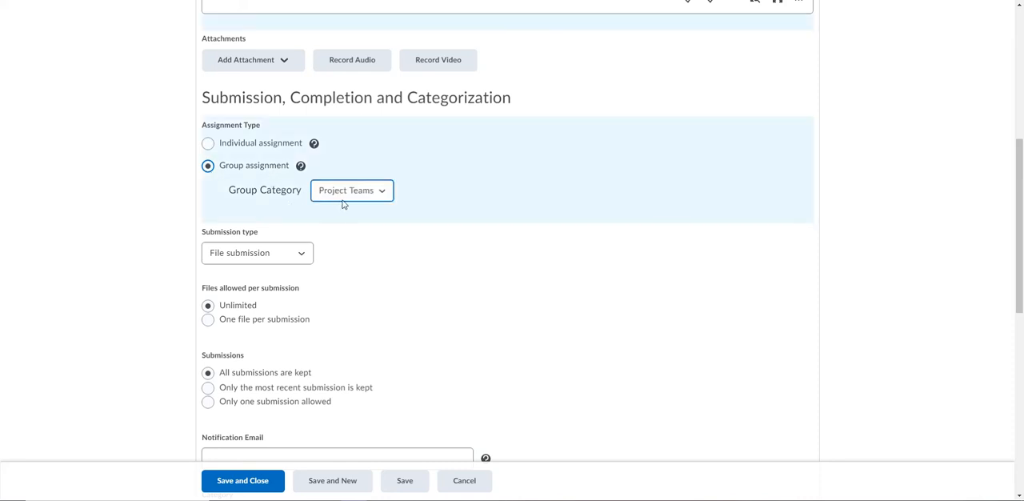
scroll(518, 247, up, 5)
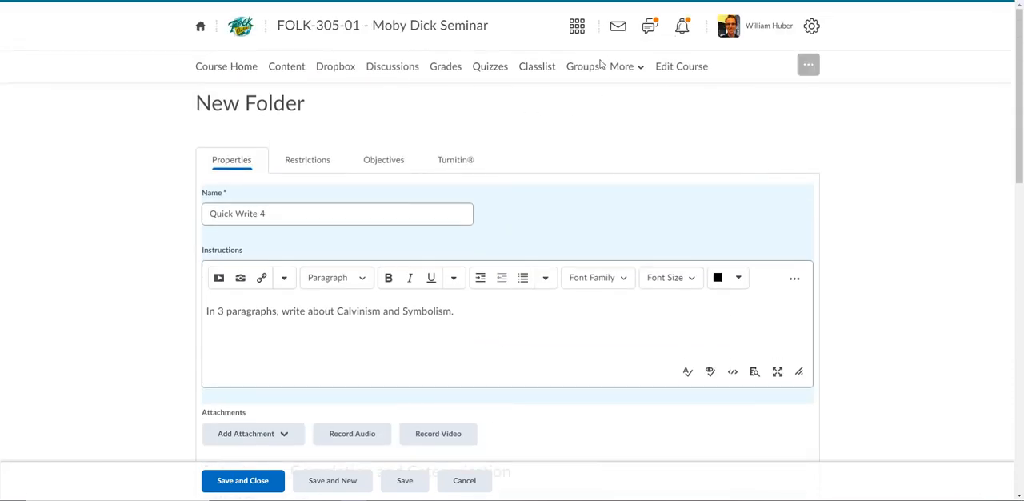
scroll(131, 272, down, 3)
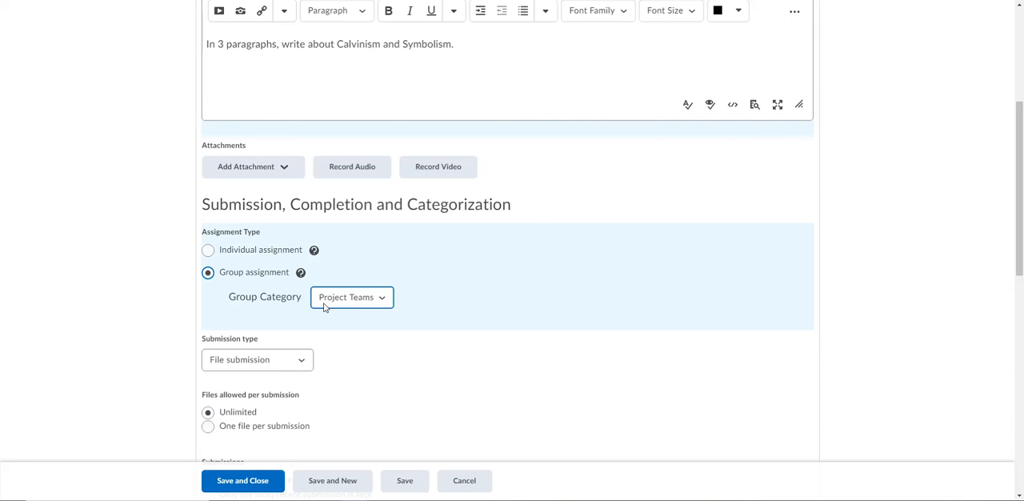
click(208, 251)
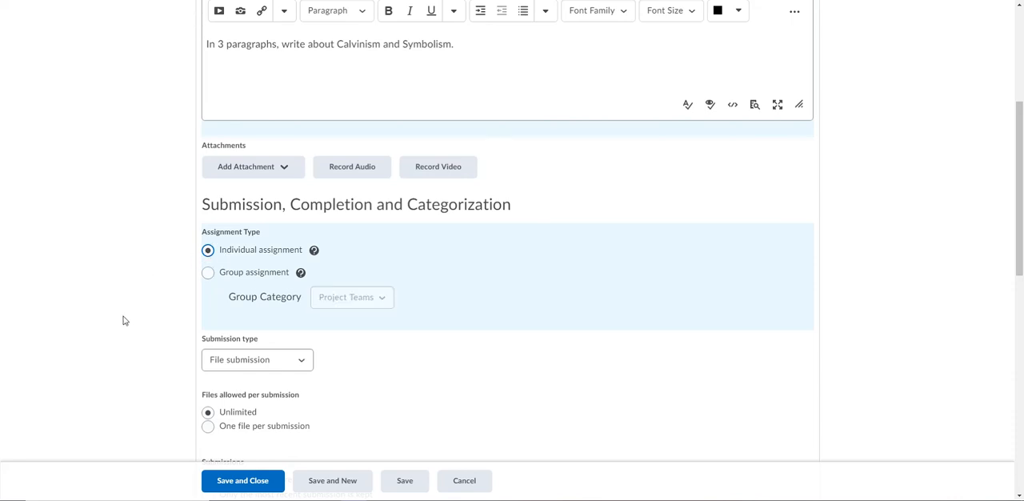
Try Text submission as the submission type and switch it back to File submission
scroll(124, 320, down, 2)
scroll(128, 314, down, 1)
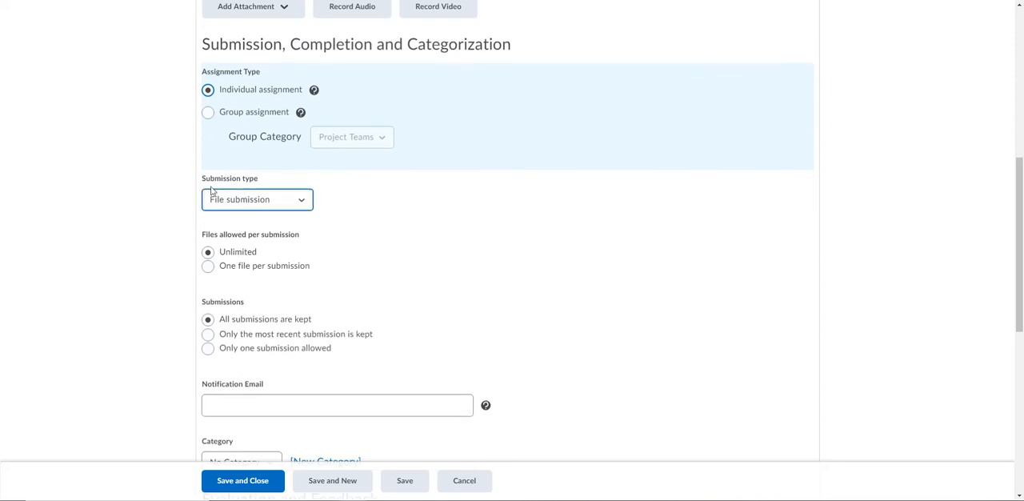
drag(202, 185, 265, 183)
click(265, 185)
click(264, 207)
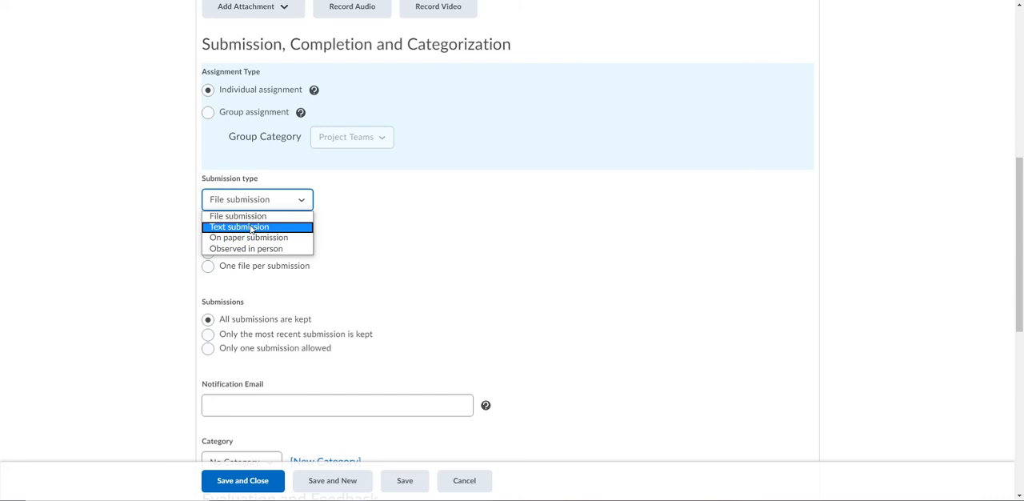
click(252, 226)
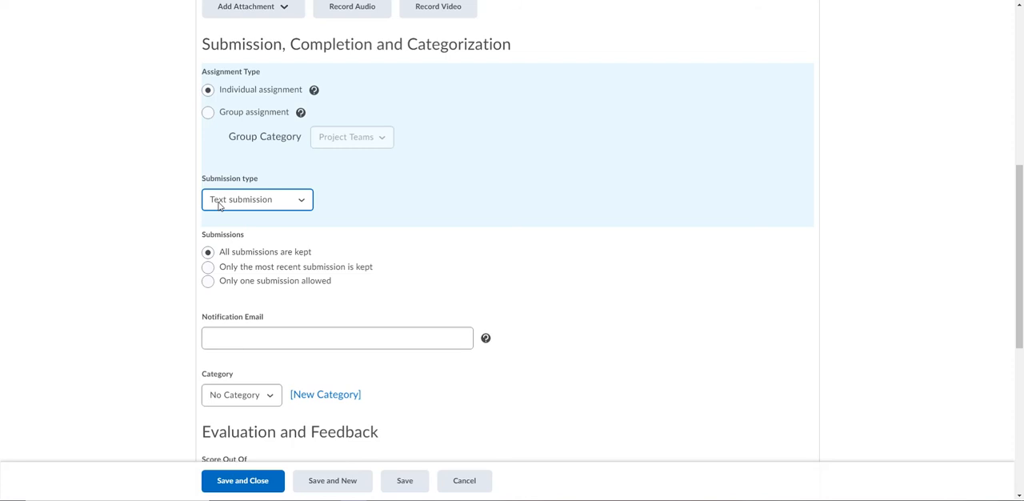
click(219, 205)
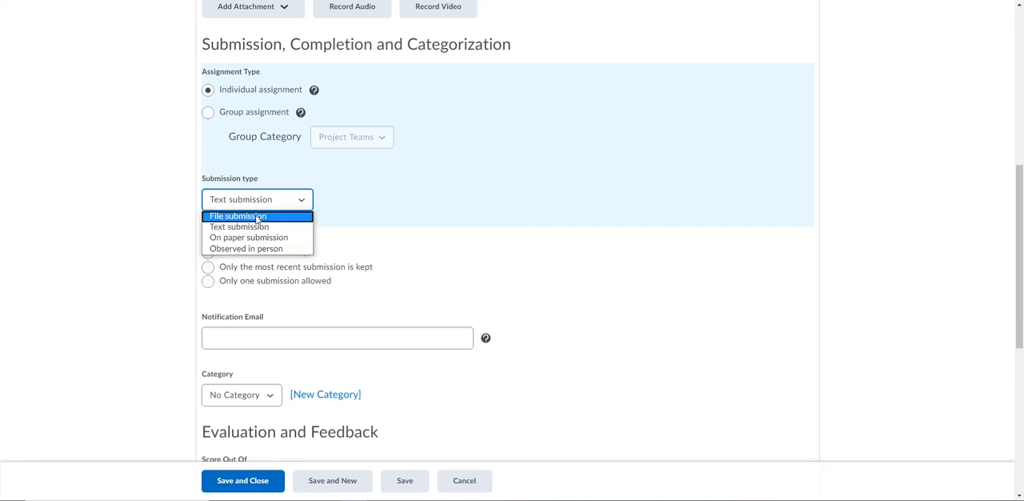
click(229, 217)
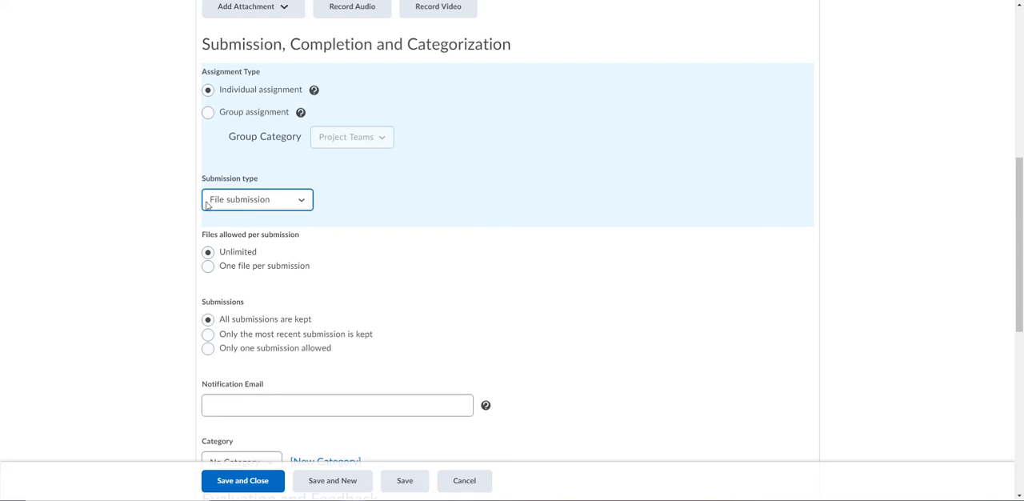
Allow unlimited files per submission and have all submissions kept
scroll(160, 263, down, 1)
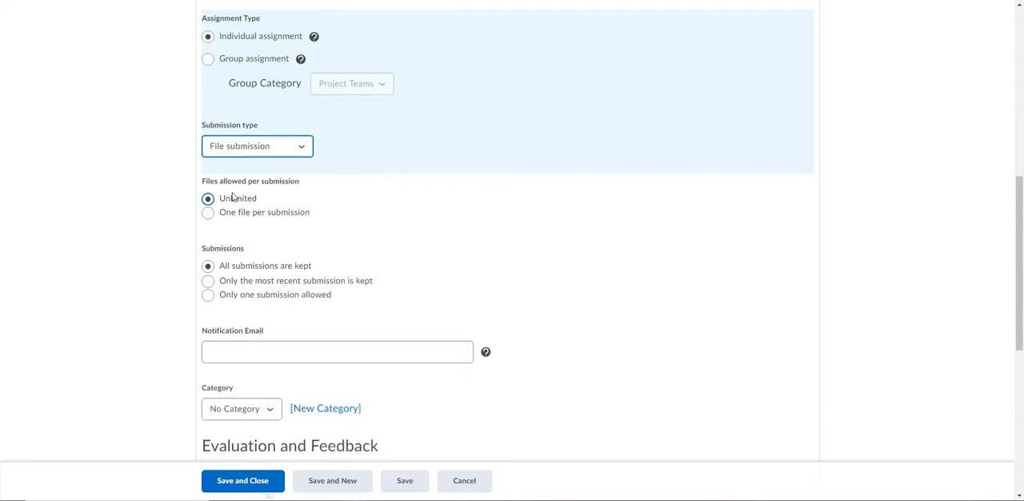
click(207, 212)
click(207, 199)
click(222, 204)
scroll(151, 268, down, 1)
click(268, 212)
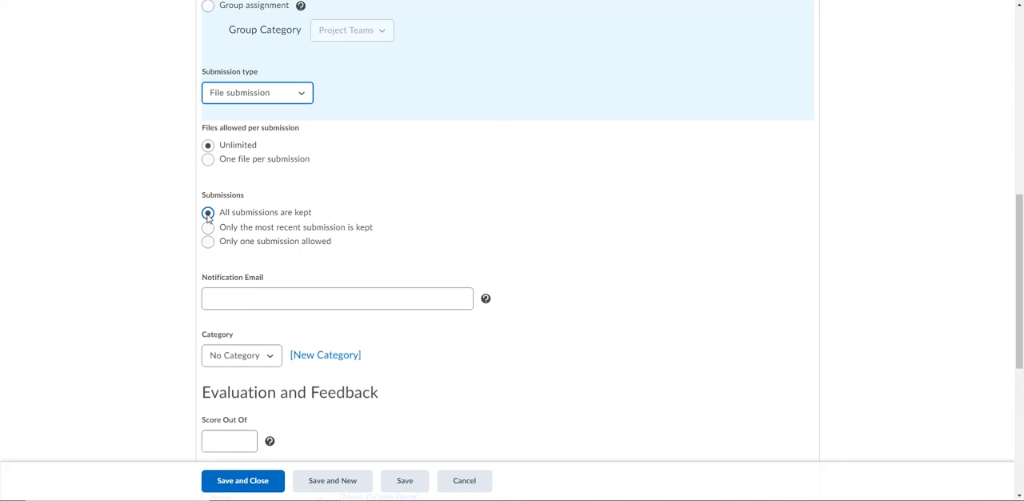
Set the folder's Score Out Of value to 10
scroll(207, 217, down, 2)
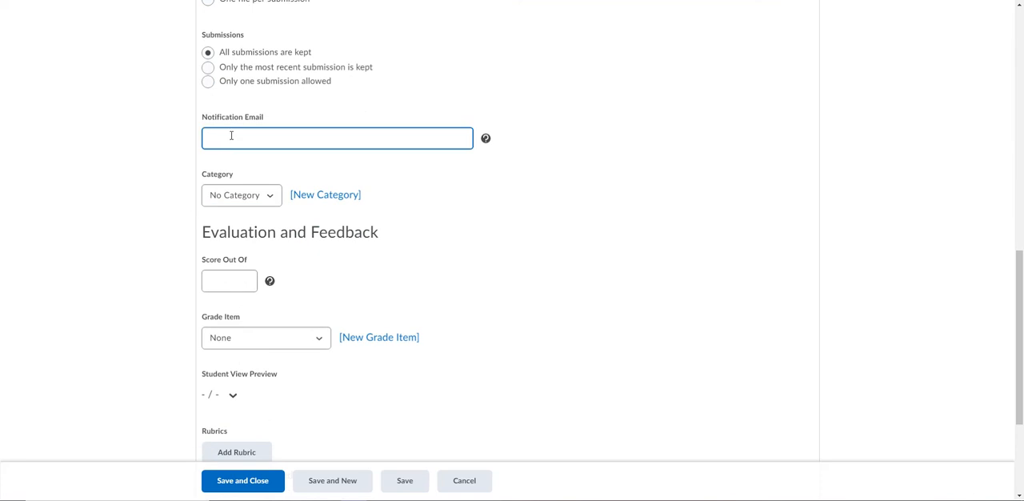
scroll(158, 232, down, 1)
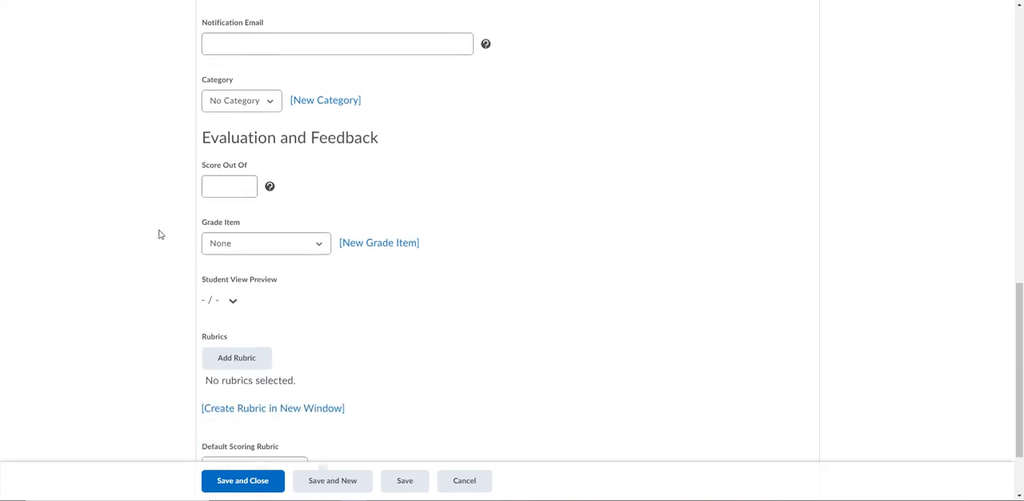
click(216, 170)
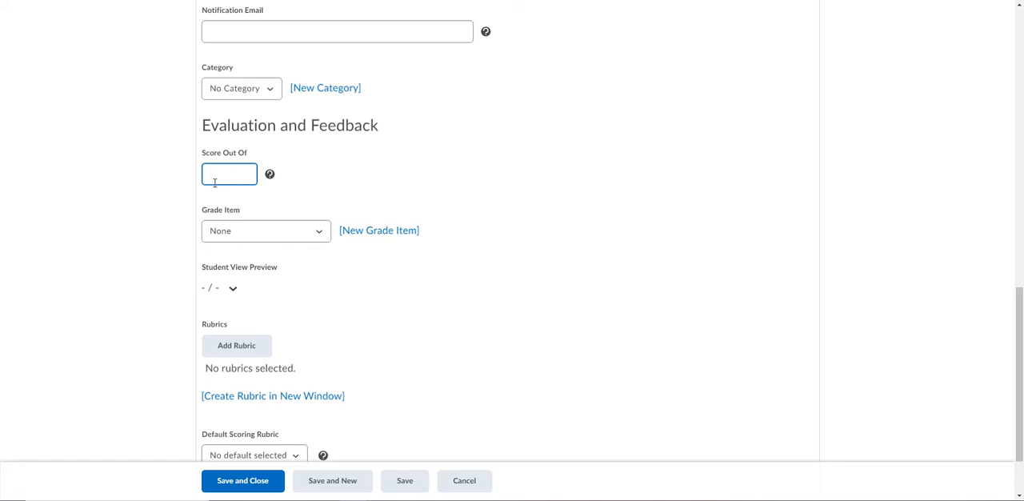
text(10)
click(198, 212)
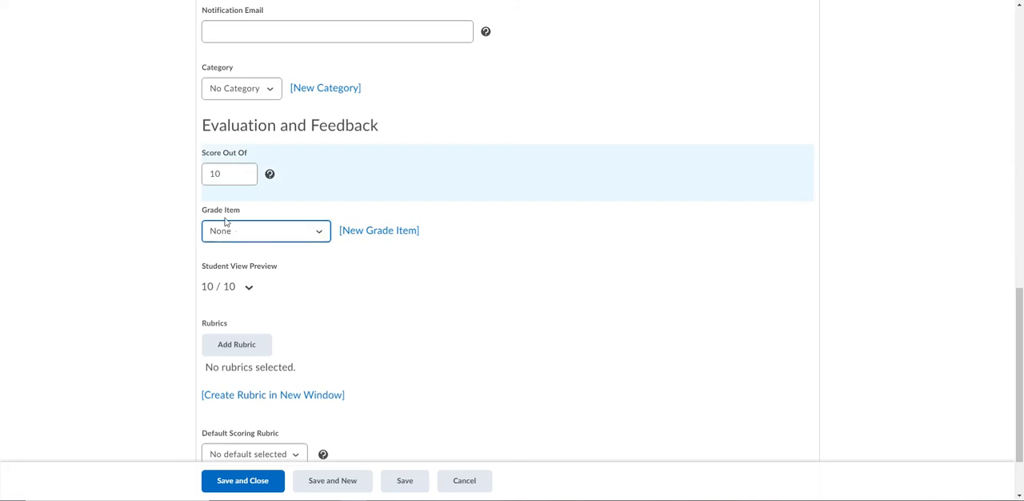
Link the folder to the Moby Dick Quick Write 3 grade item
click(319, 234)
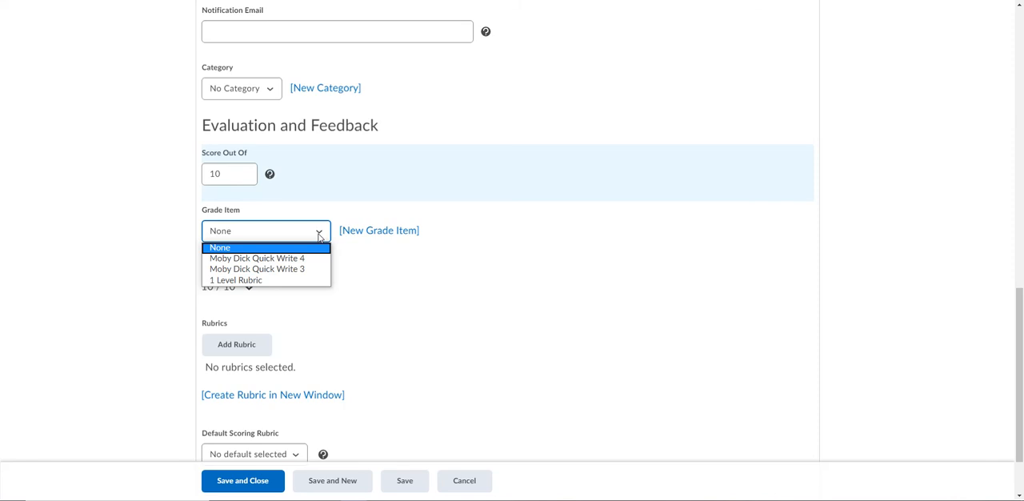
click(291, 270)
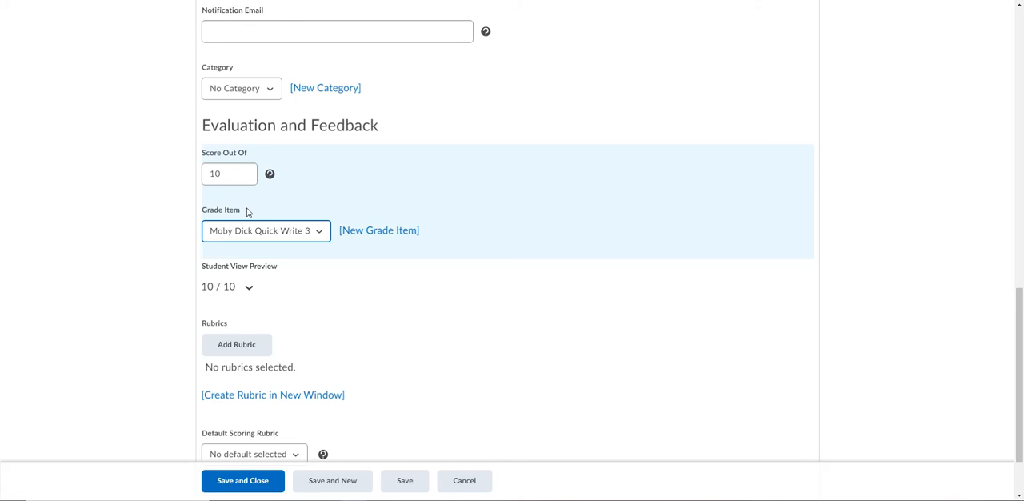
click(167, 248)
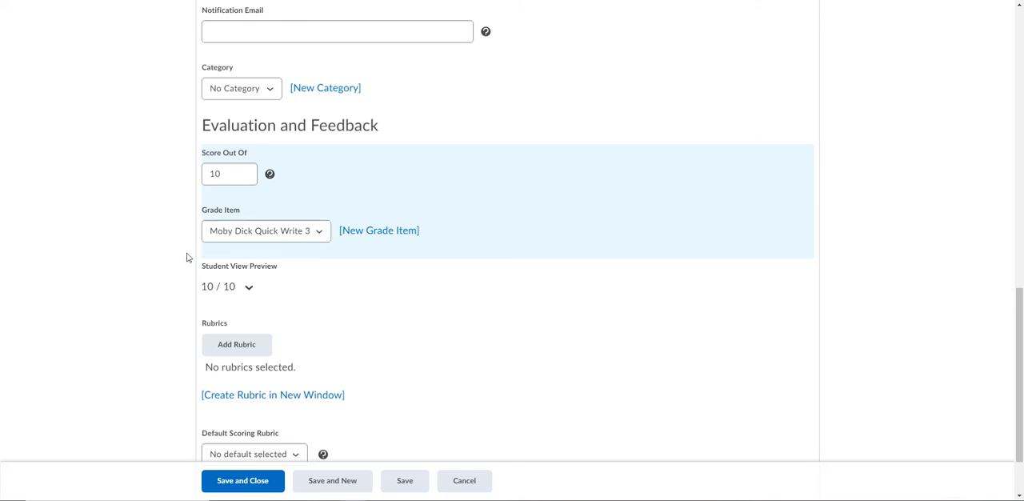
Check the new folder's name and change its grade item to Moby Dick Quick Write 4
scroll(177, 247, up, 9)
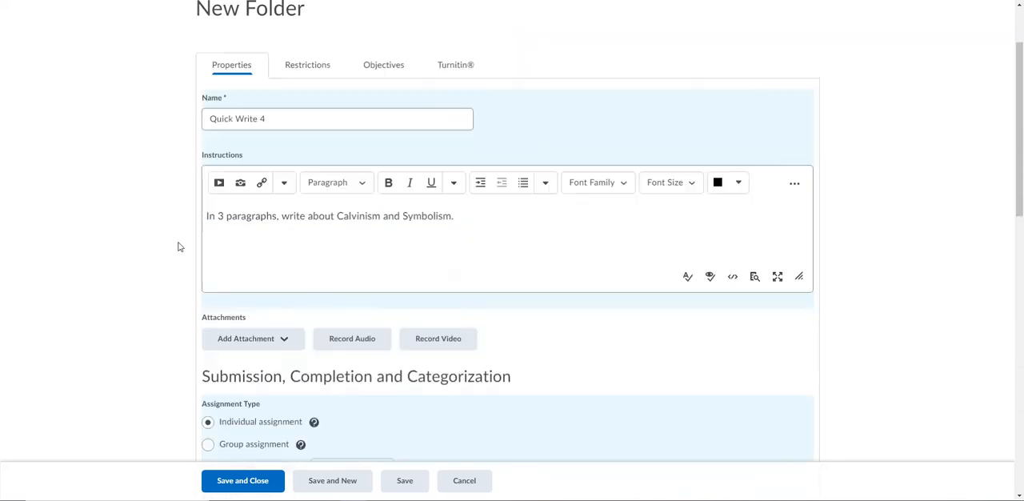
scroll(179, 247, up, 2)
click(249, 217)
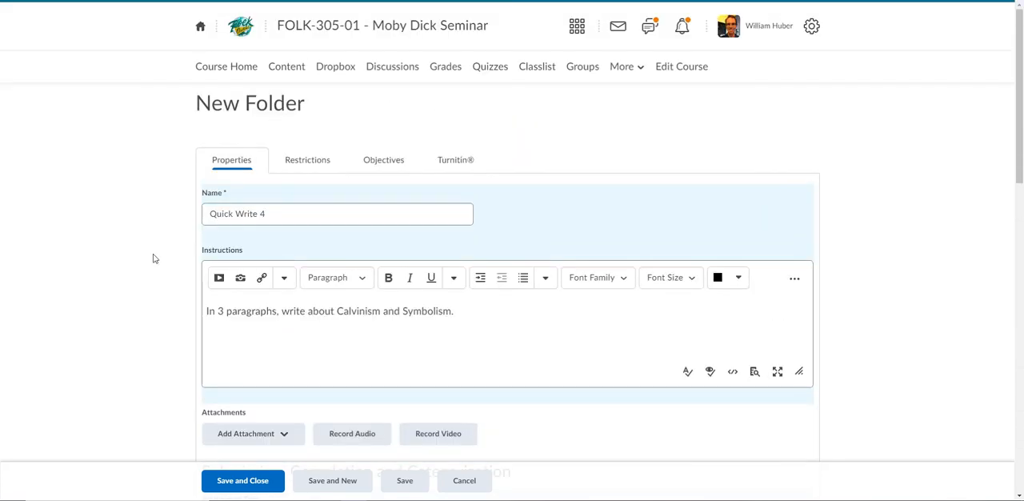
click(194, 227)
scroll(160, 252, down, 3)
scroll(156, 252, down, 6)
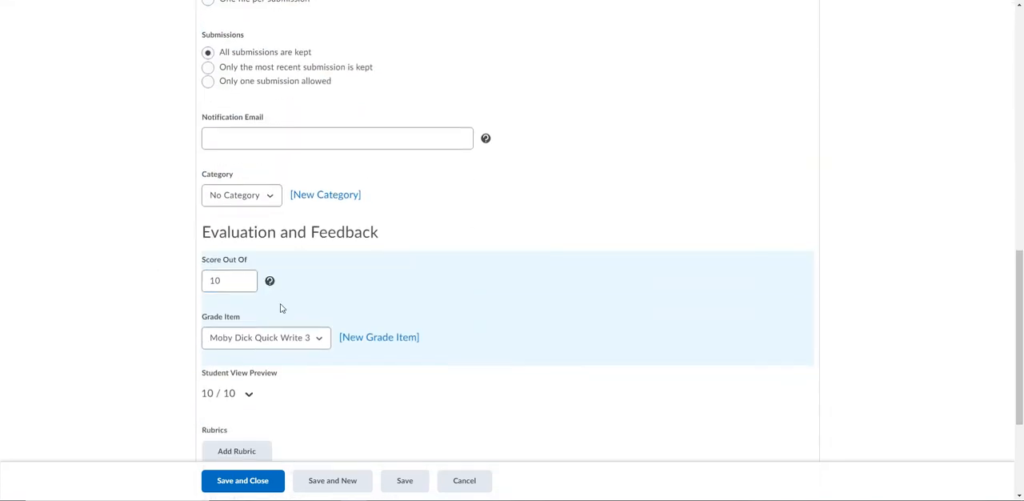
click(299, 340)
click(306, 369)
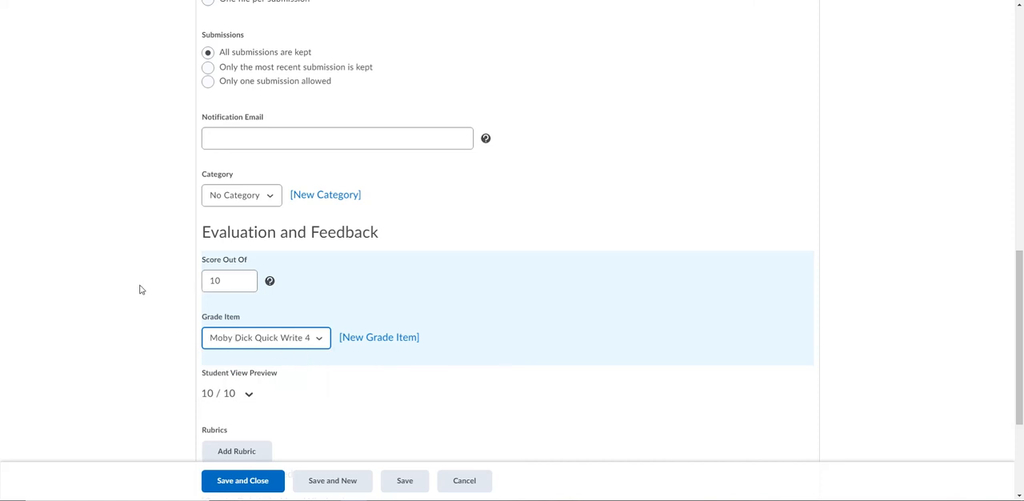
scroll(139, 288, down, 3)
scroll(140, 294, down, 1)
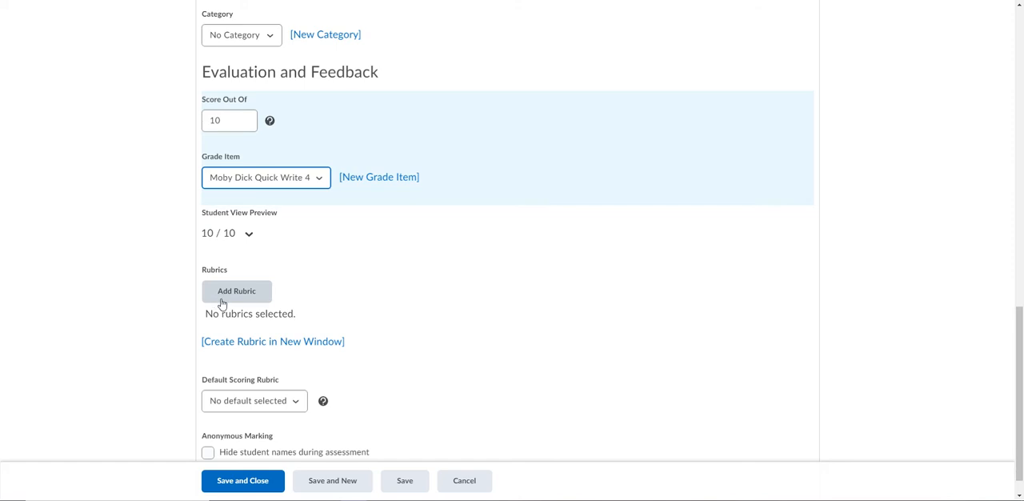
Try the Anonymous Marking option that hides student names during assessment
scroll(112, 344, down, 1)
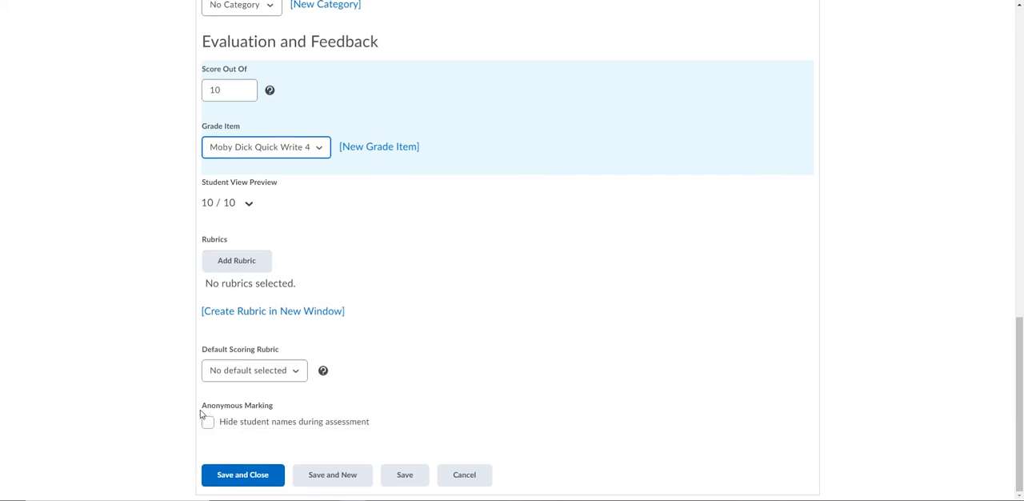
drag(199, 409, 241, 405)
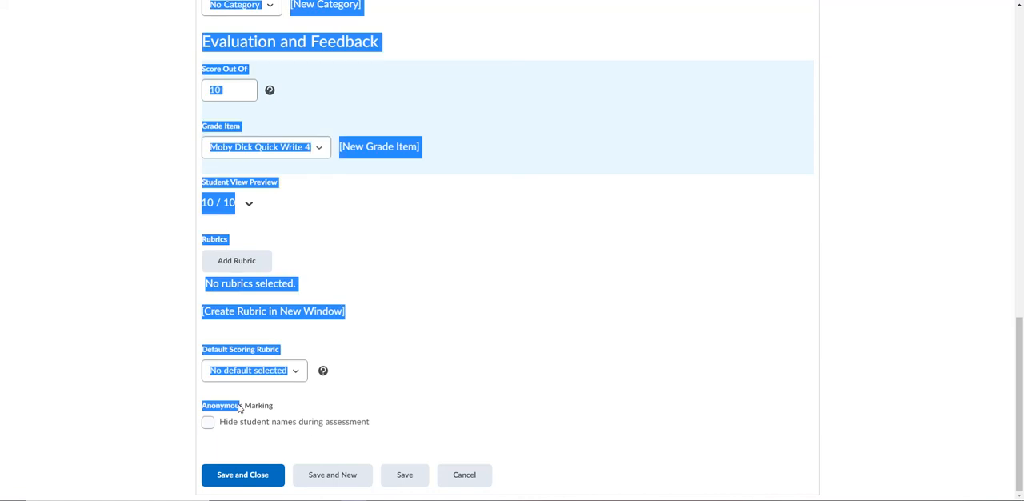
click(276, 414)
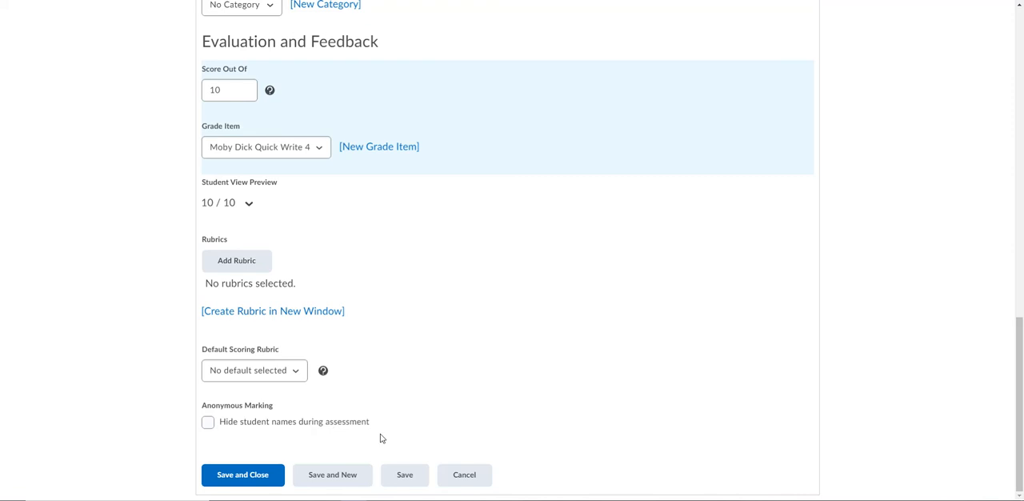
click(208, 422)
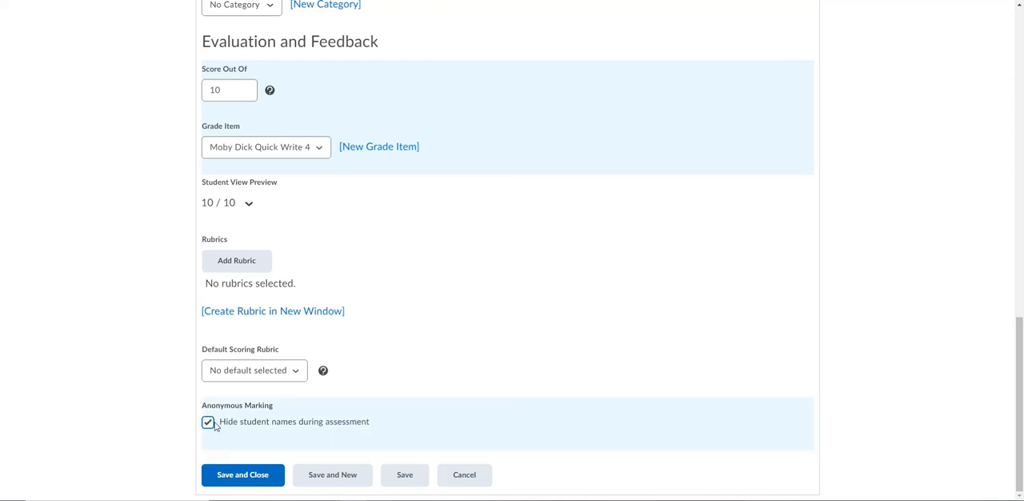
click(207, 427)
click(207, 420)
click(210, 420)
Open the restriction settings of the Quick Write 4 folder
scroll(160, 402, up, 10)
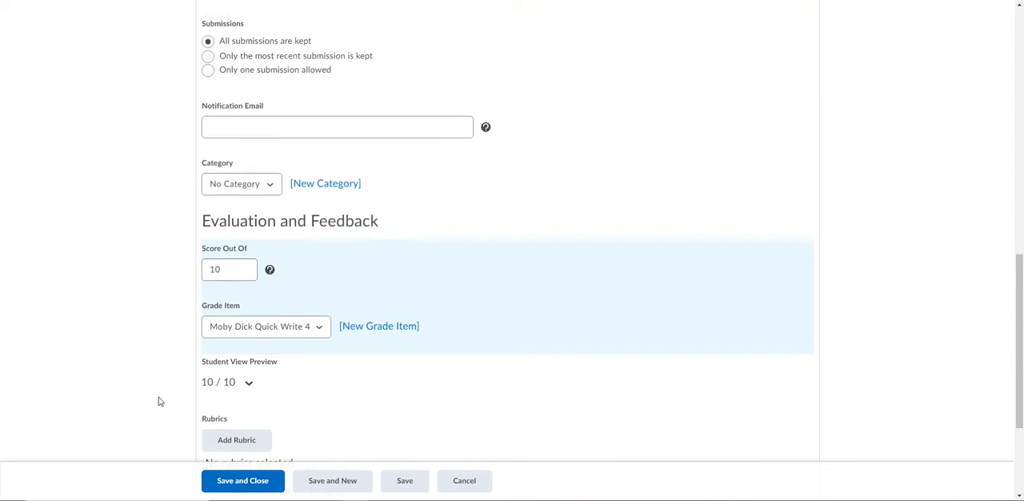
scroll(162, 395, up, 2)
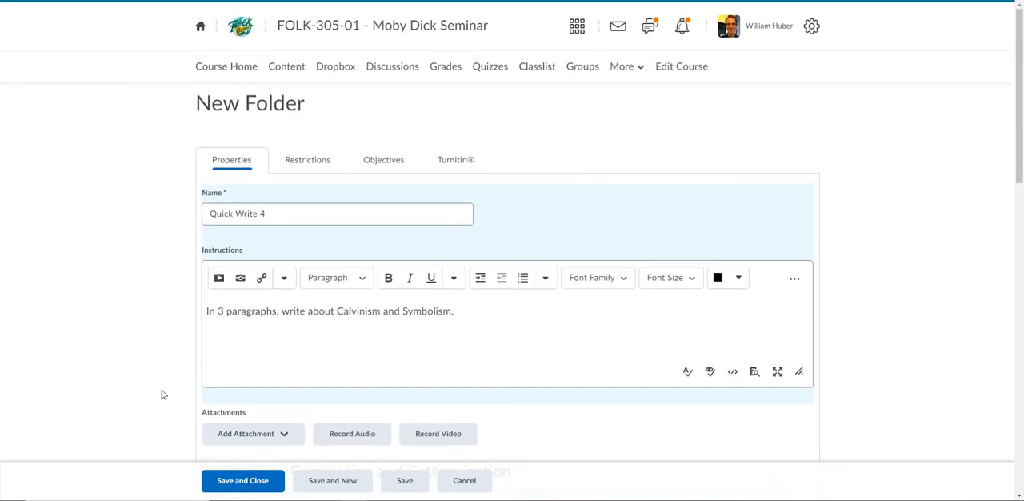
click(317, 166)
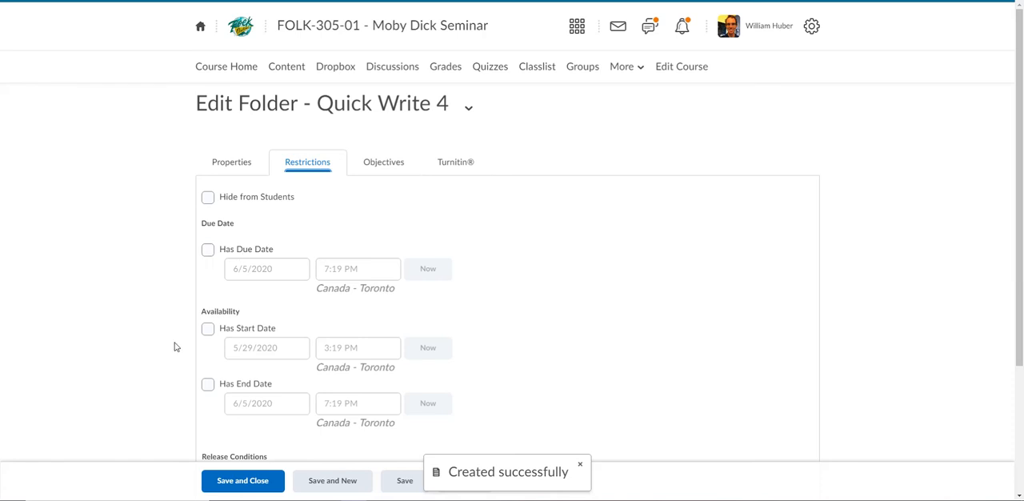
Try a due date and an end date on the folder, clearing both again
click(206, 251)
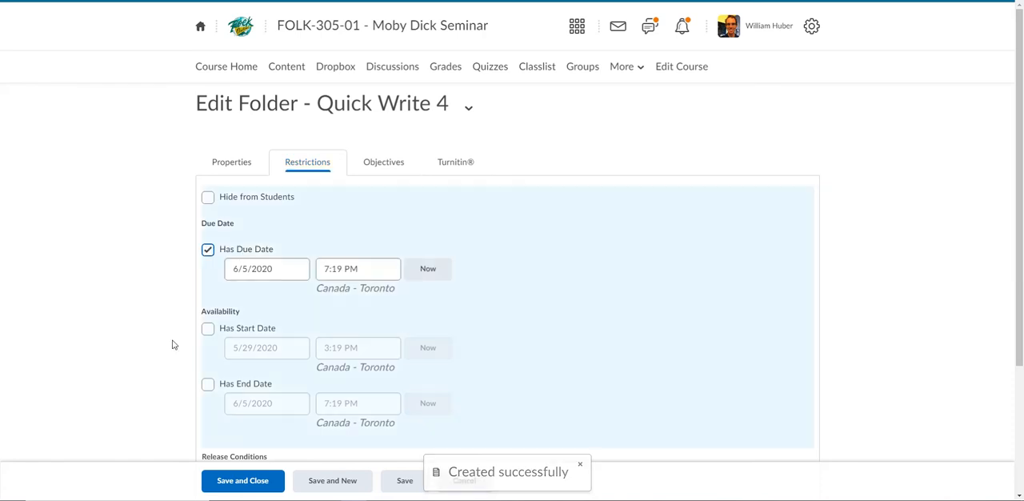
click(208, 384)
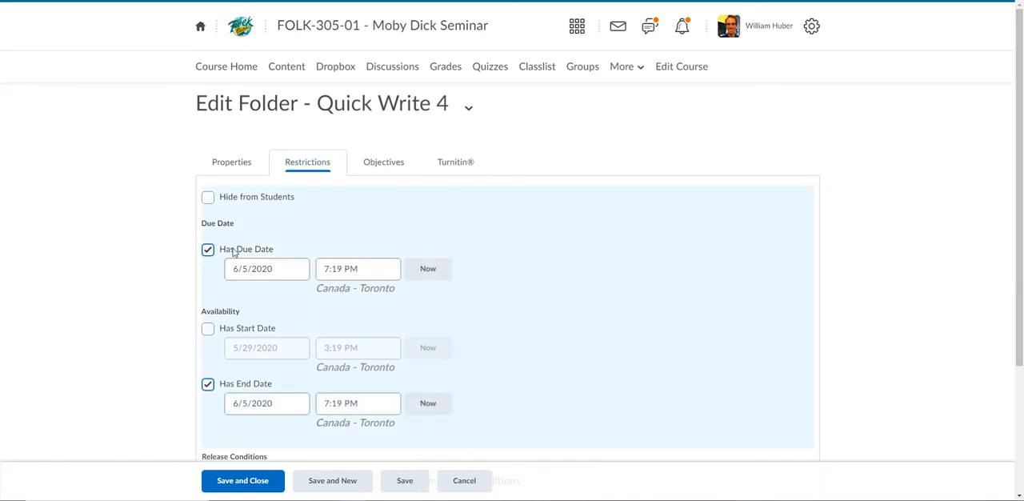
click(220, 389)
click(241, 268)
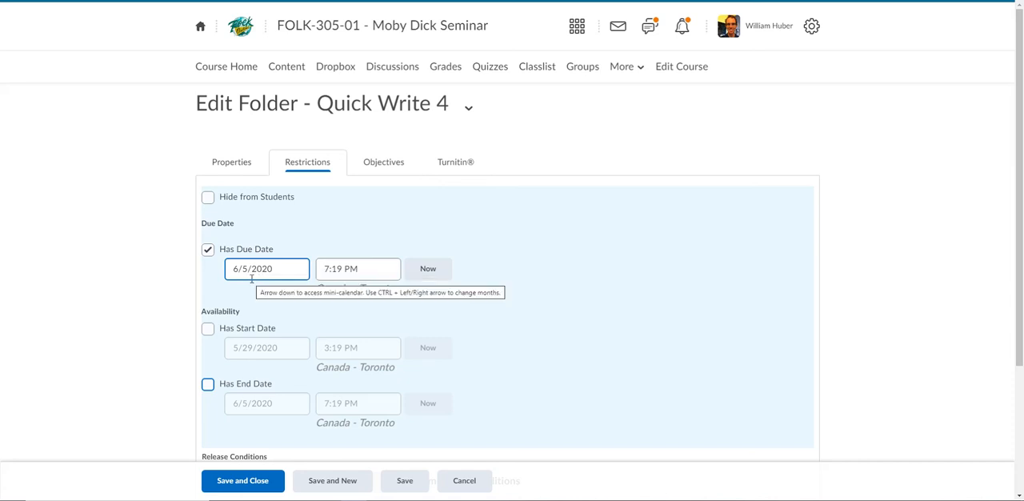
click(207, 249)
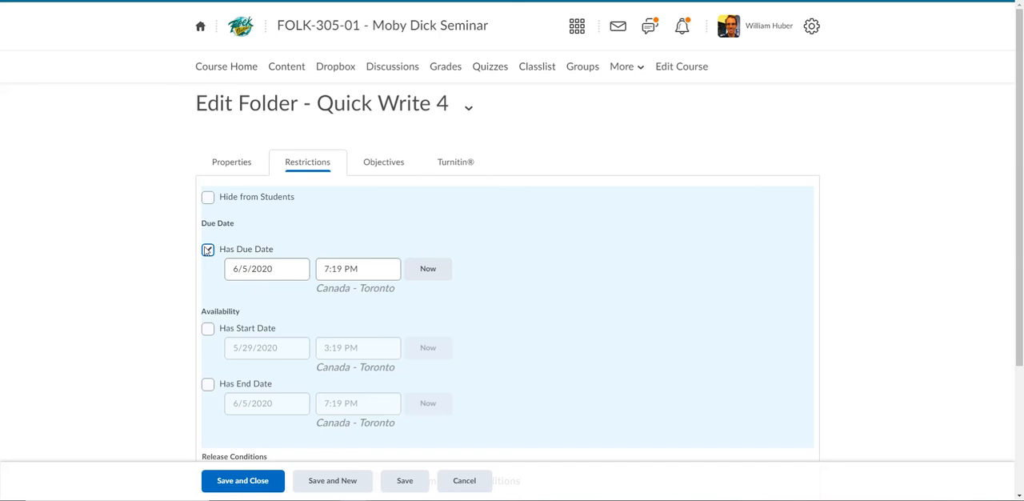
Enable the folder's due date of 6/5/2020 at 7:19 PM and an end date of 6/8/2020 at 7:19 PM
click(208, 385)
click(240, 403)
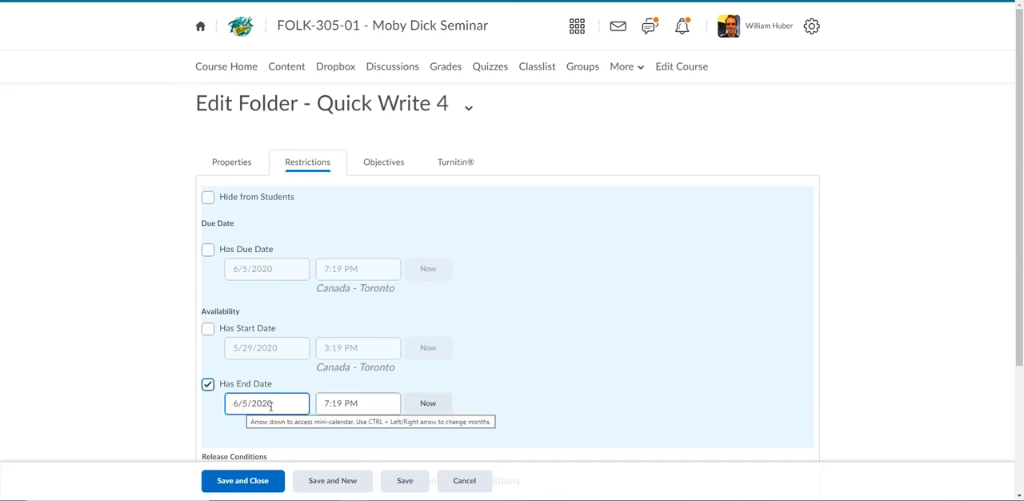
click(208, 249)
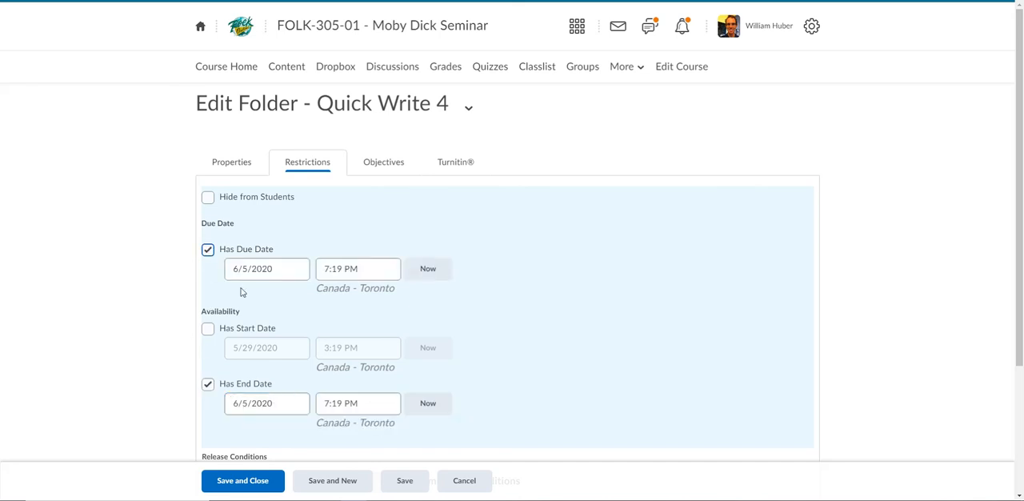
click(246, 403)
key(BackSpace)
text(8)
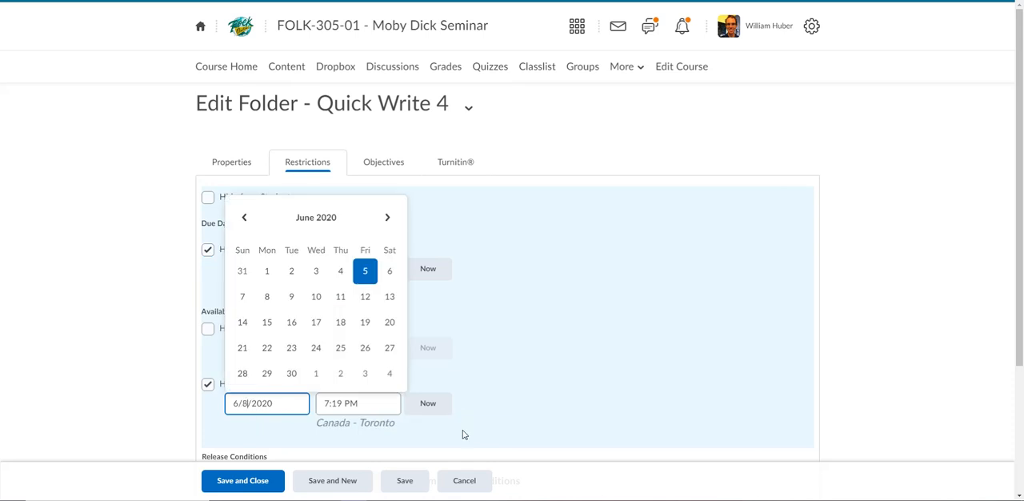
click(540, 429)
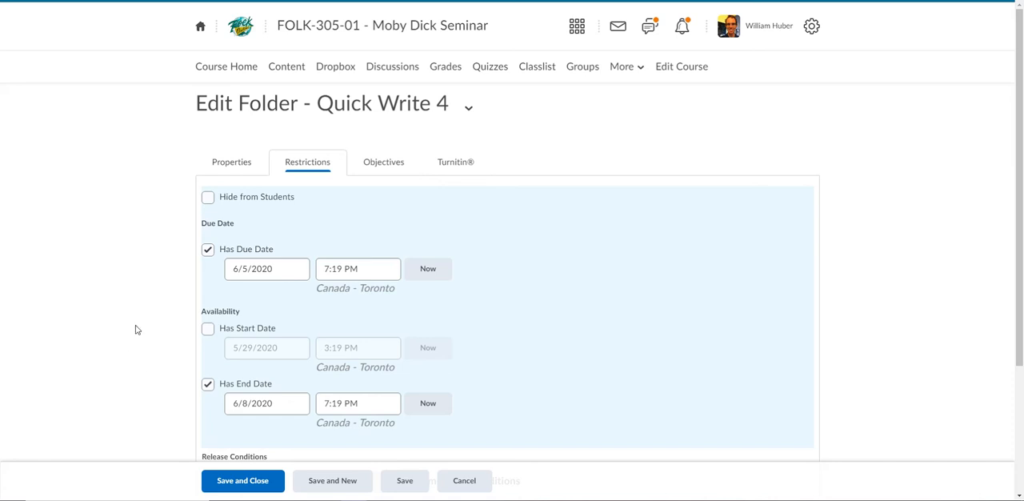
Review the folder's special access and Turnitin settings, and save and close the folder
scroll(136, 328, down, 3)
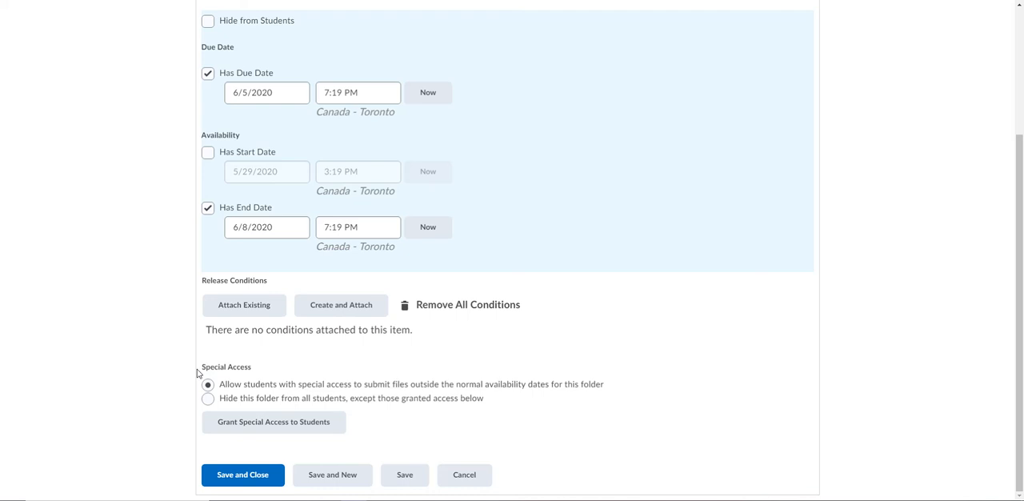
scroll(172, 354, up, 3)
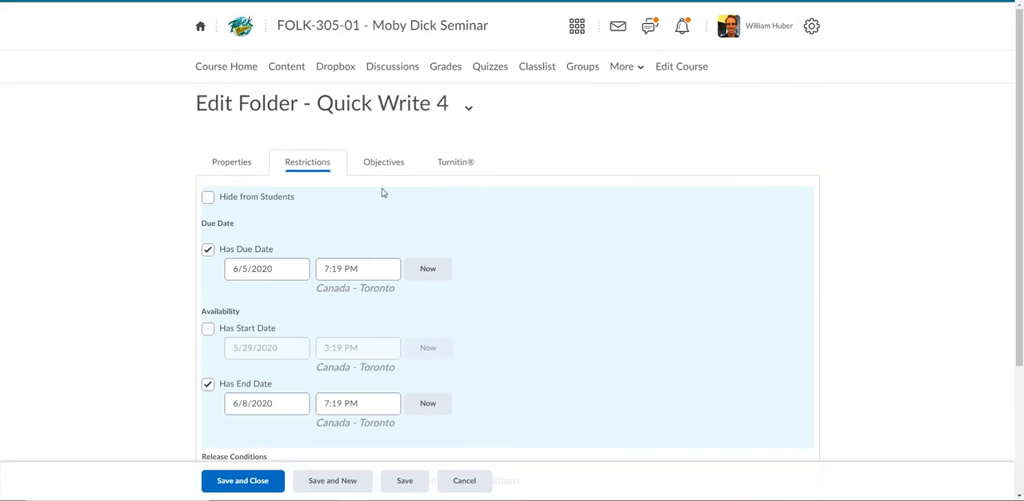
click(452, 162)
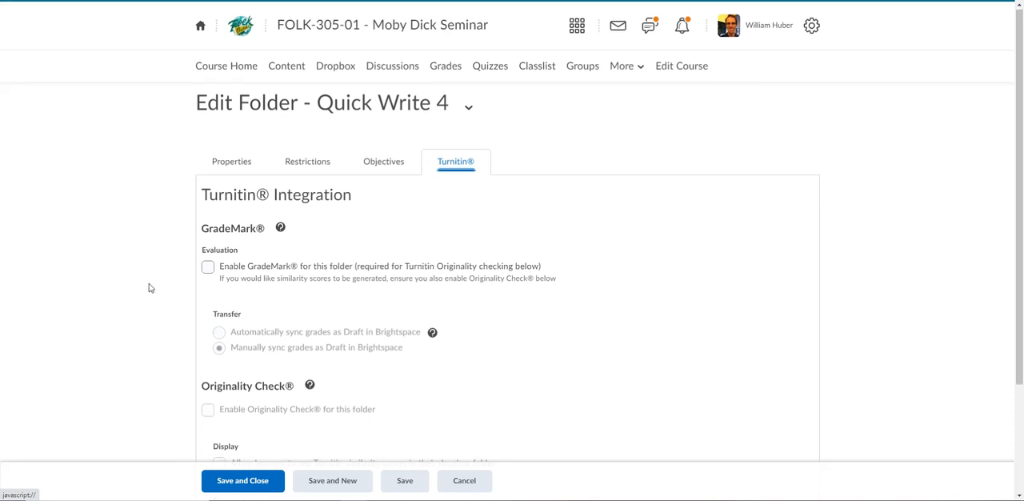
scroll(148, 283, down, 3)
click(272, 476)
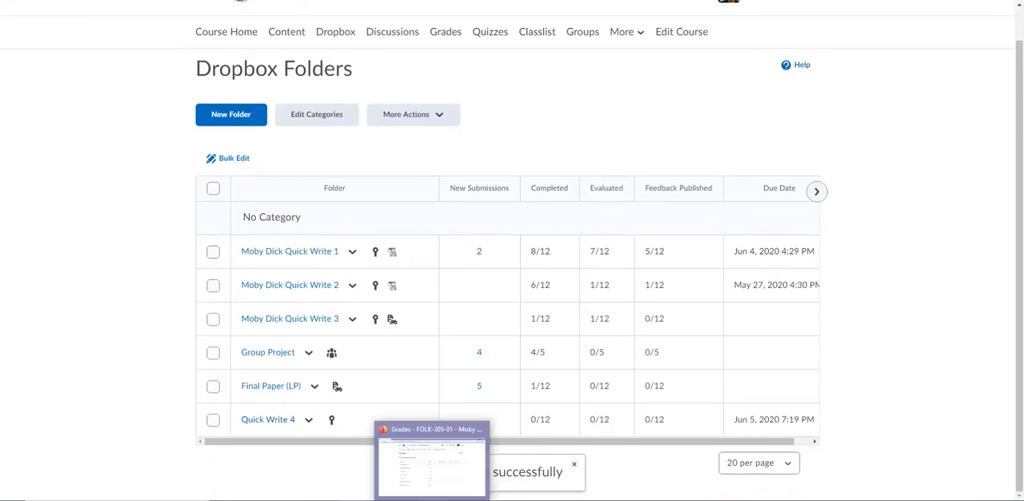
Switch to the student's browser window and open the Quick Write 4 dropbox folder there
click(432, 500)
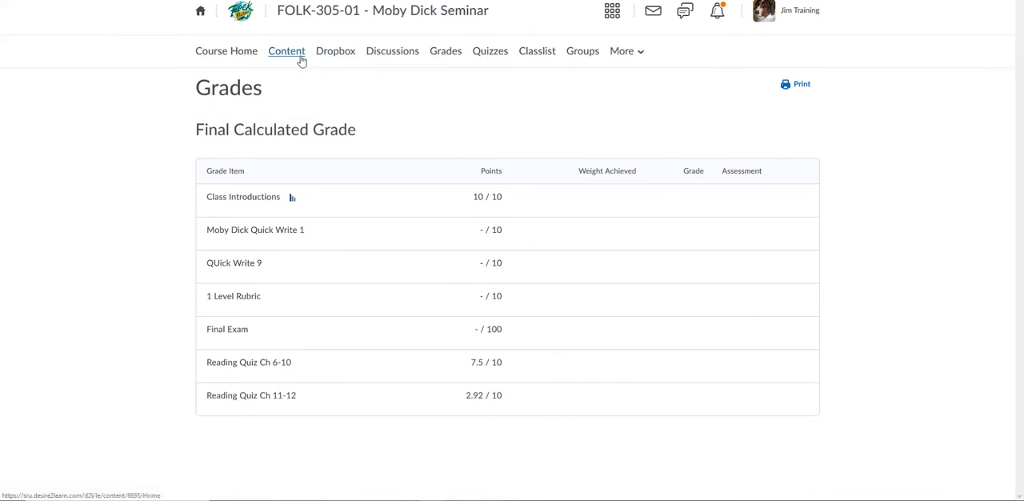
click(329, 58)
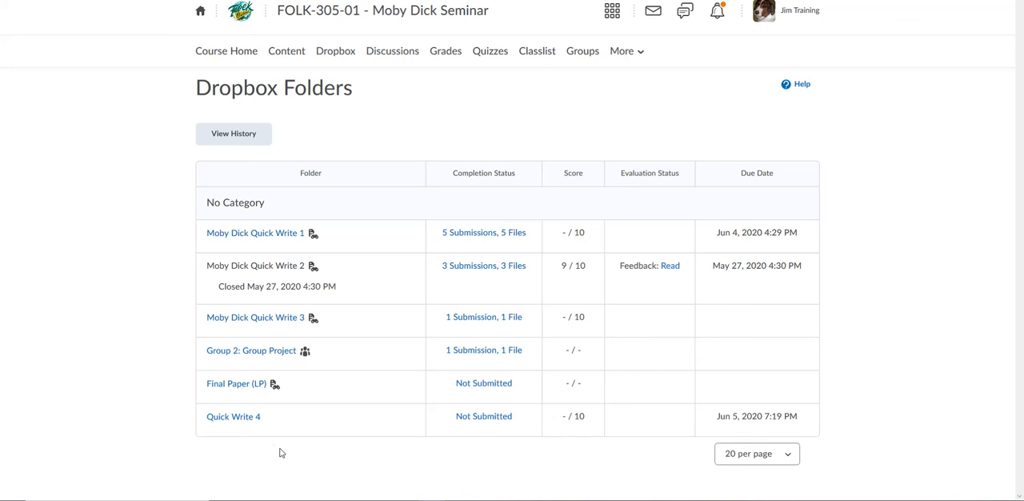
click(254, 420)
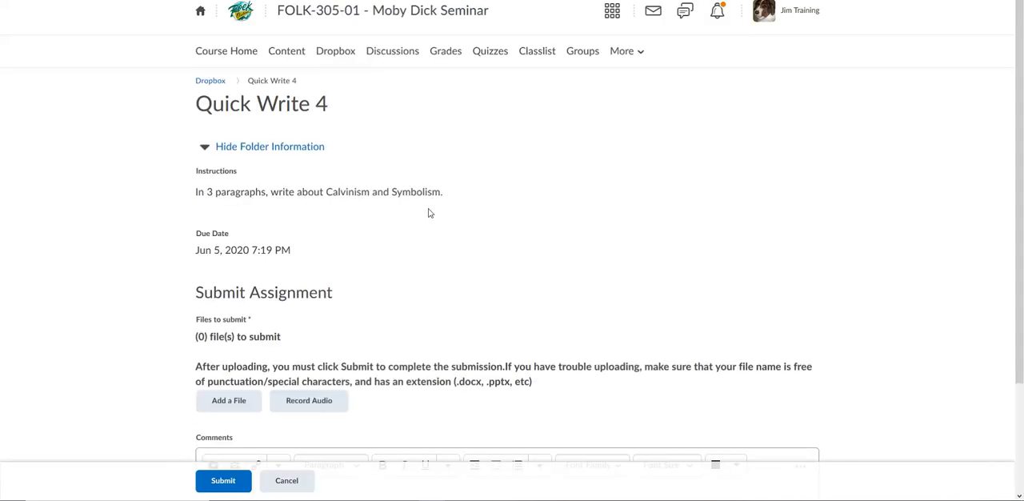
Attach the file essay exam 1 bobby.docx from the computer to the Quick Write 4 submission
scroll(120, 312, down, 3)
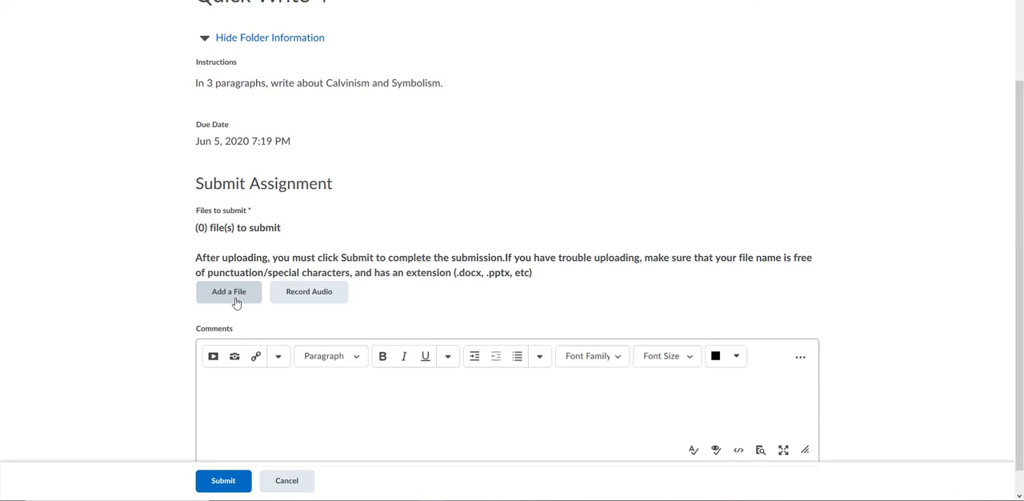
click(236, 302)
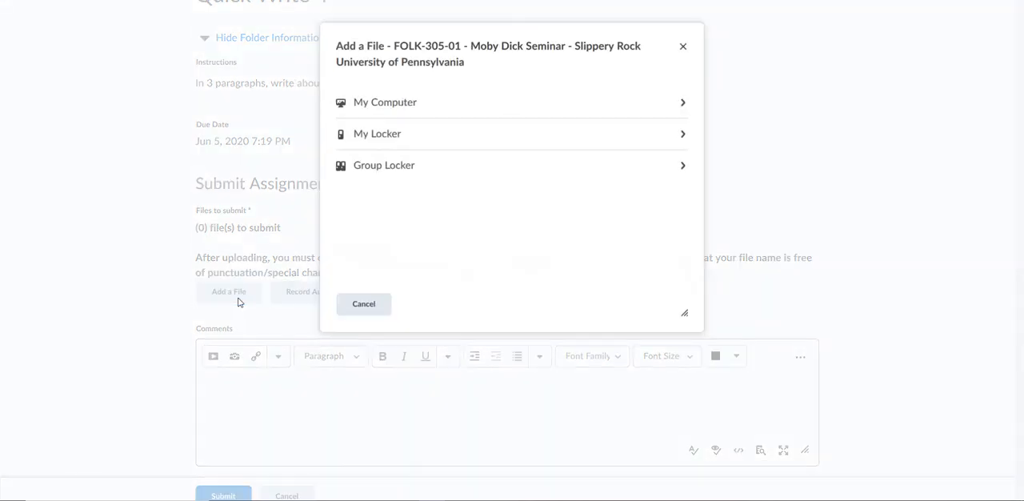
click(397, 105)
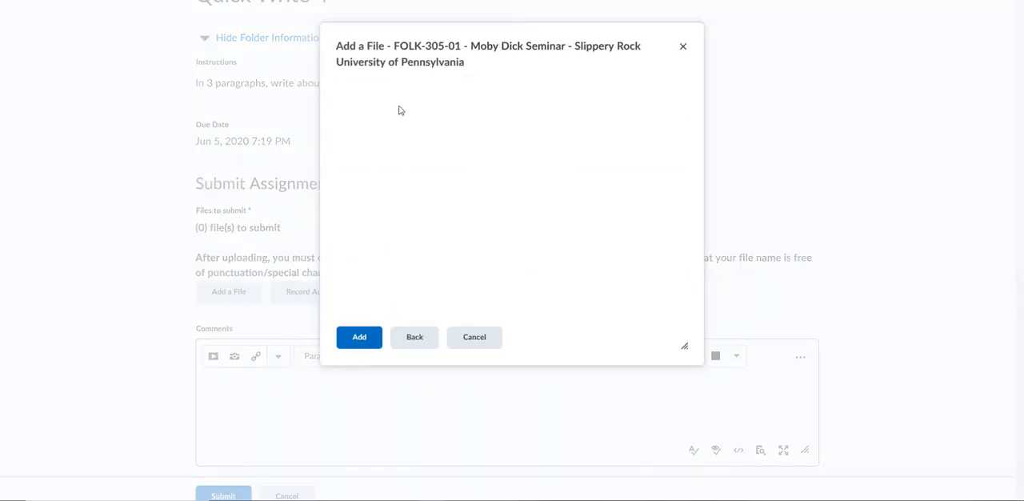
click(391, 120)
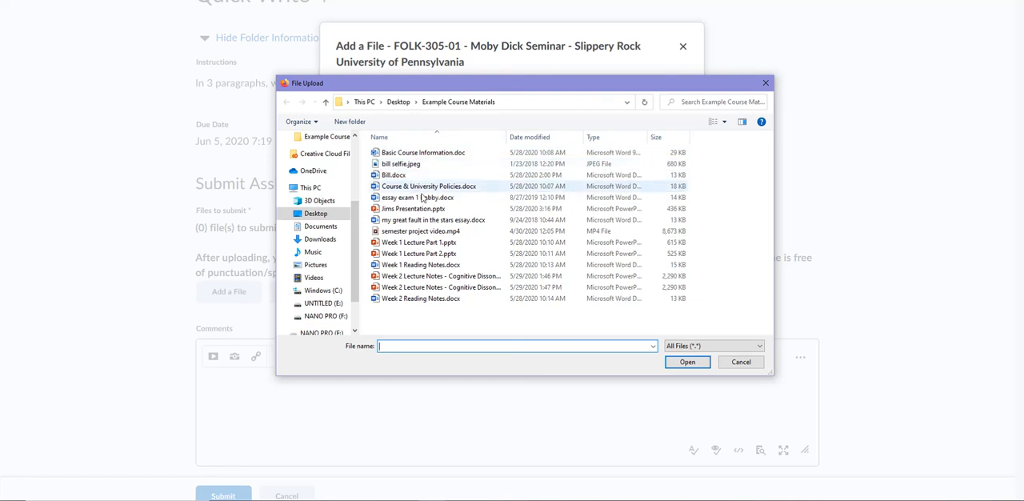
click(412, 197)
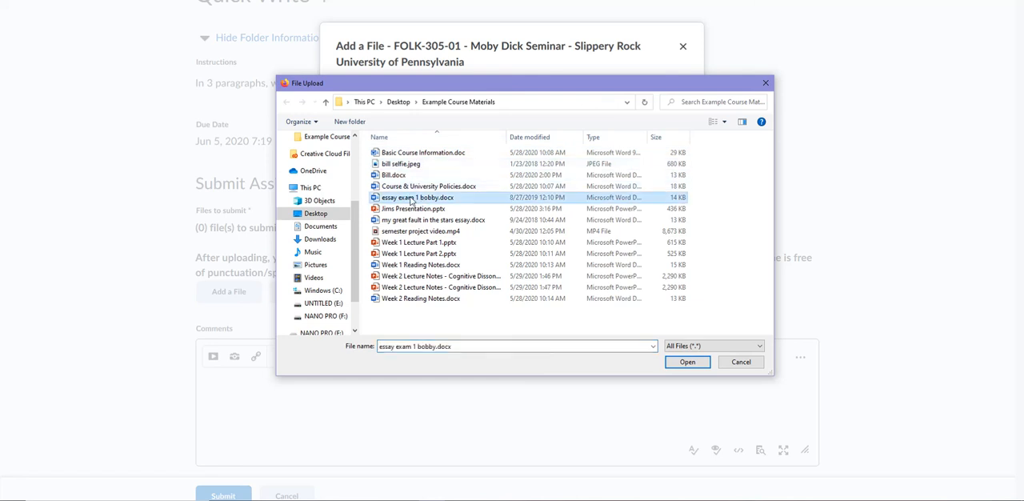
click(684, 361)
click(359, 336)
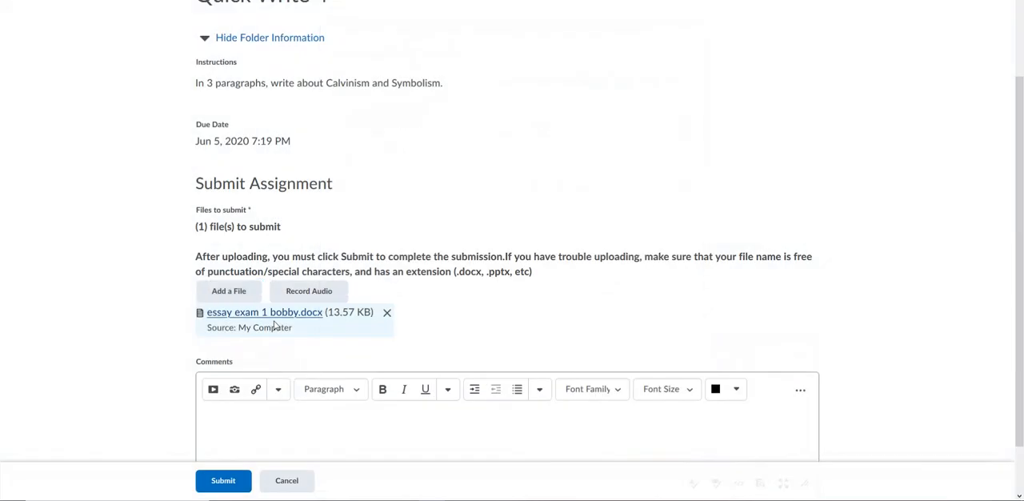
Add the comment "Please grade this one, I made some changes.", submit the assignment and finish its submission review
scroll(274, 325, down, 1)
click(267, 359)
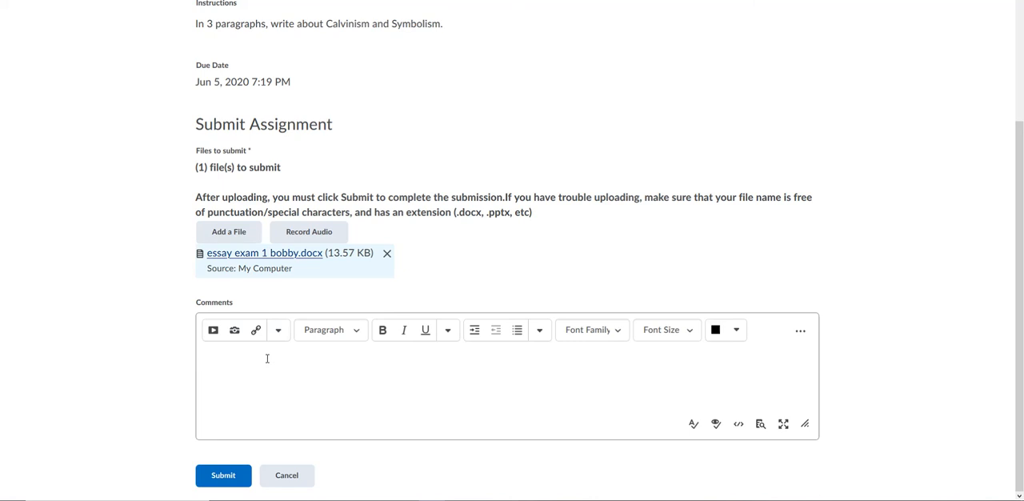
text(Please grade this)
text(one, I made some changes.)
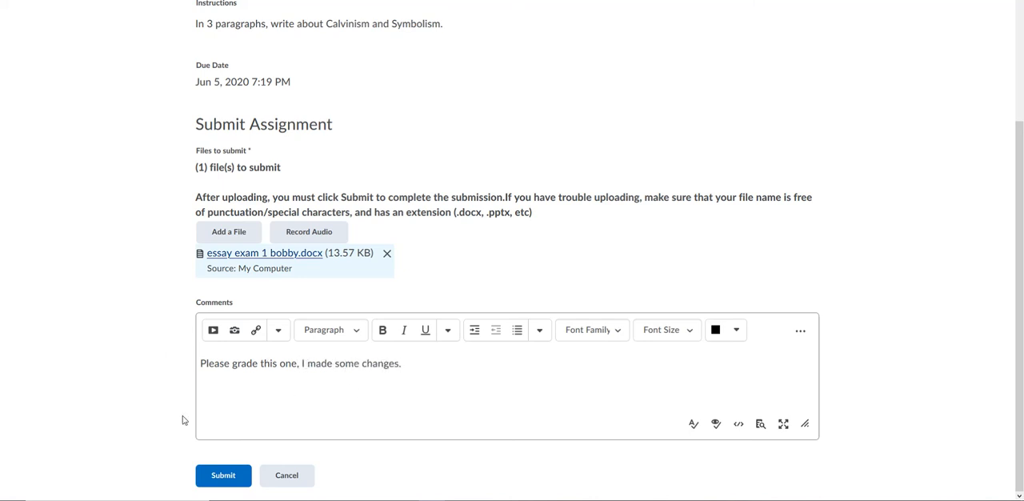
click(223, 480)
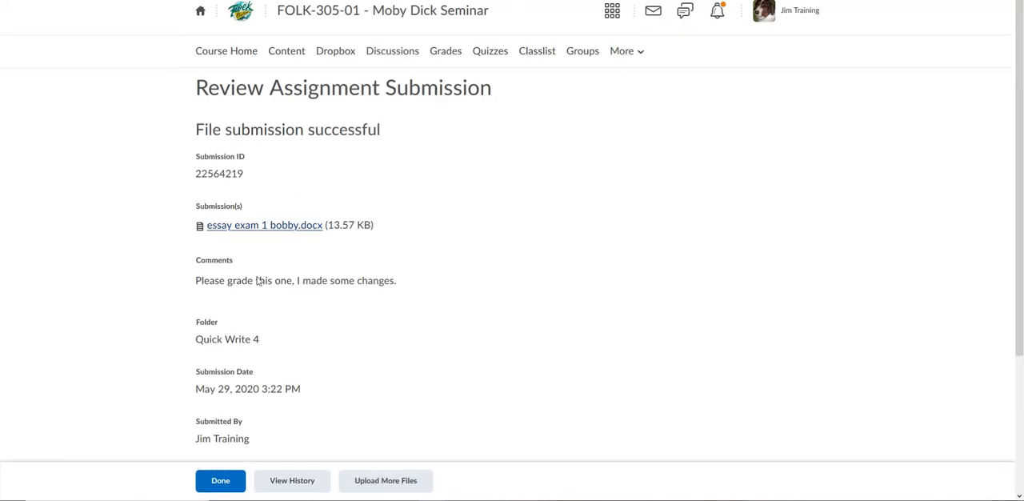
scroll(254, 320, down, 3)
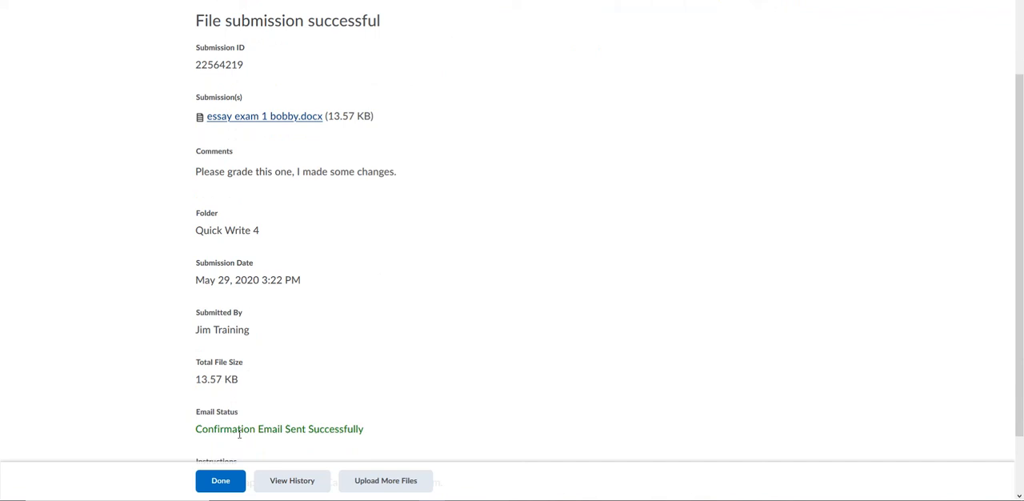
click(220, 480)
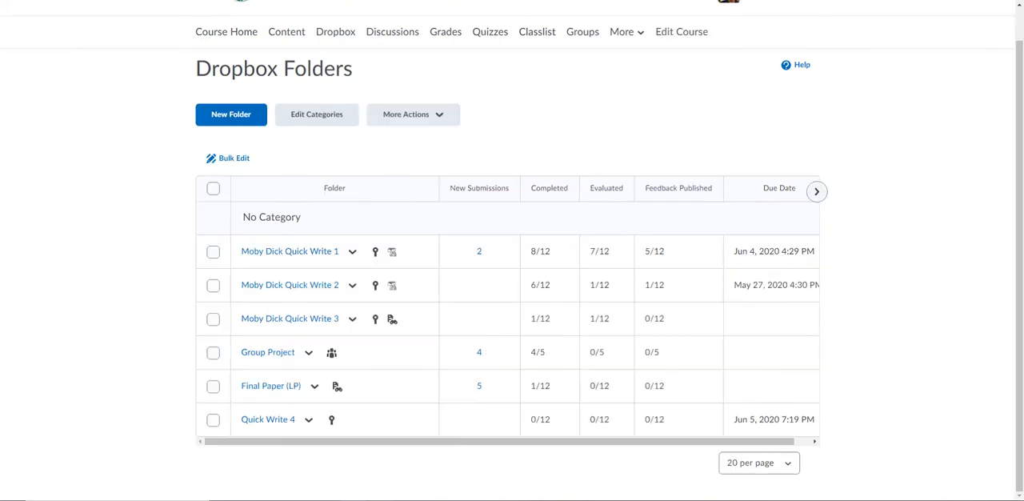
Switch back to the instructor's browser window and reload the Dropbox folder list to check for new submissions
scroll(388, 384, up, 1)
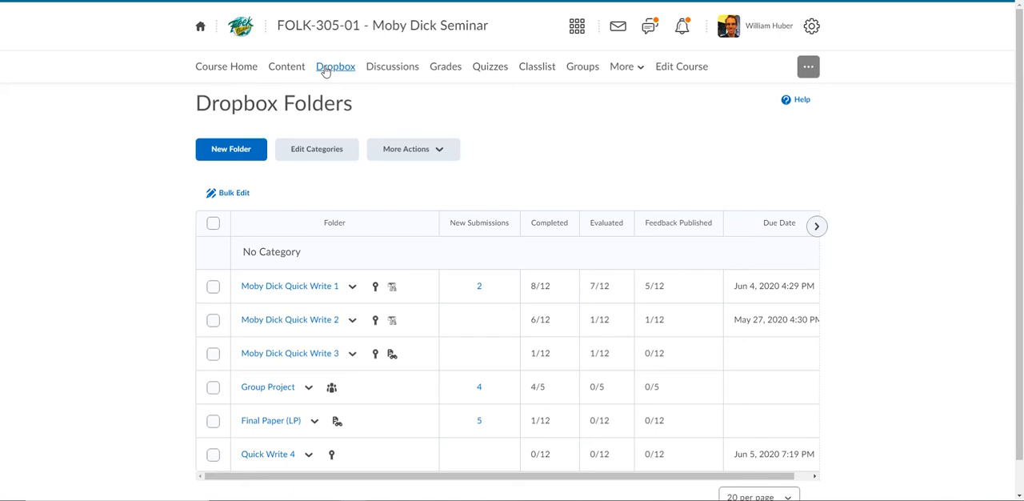
click(328, 67)
scroll(189, 299, down, 1)
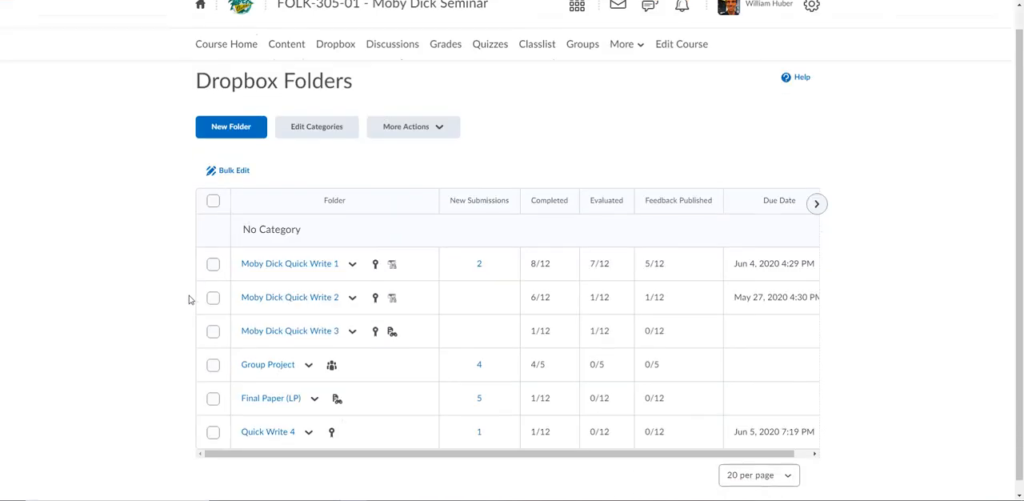
Open the student's Quick Write 4 submission for evaluation and read through the submitted essay exam 1 bobby.docx
scroll(188, 299, down, 1)
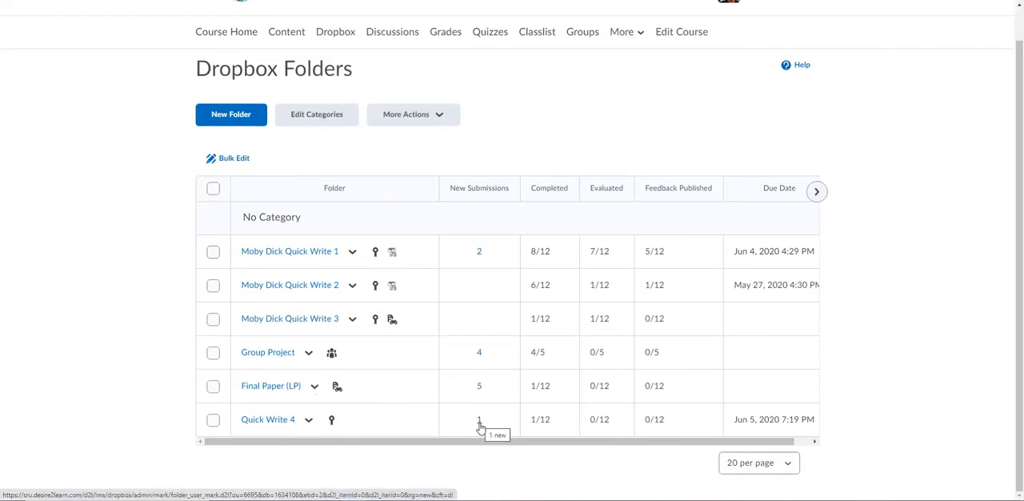
click(272, 420)
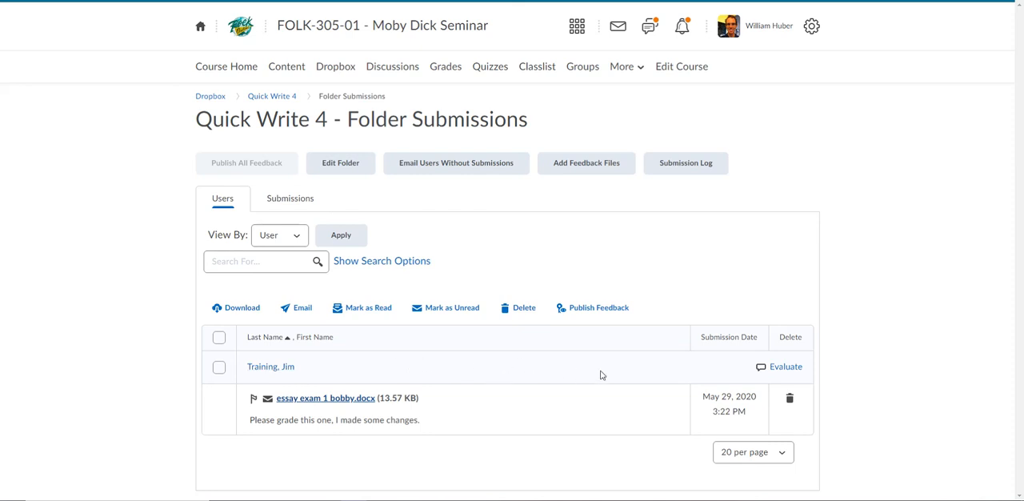
click(786, 367)
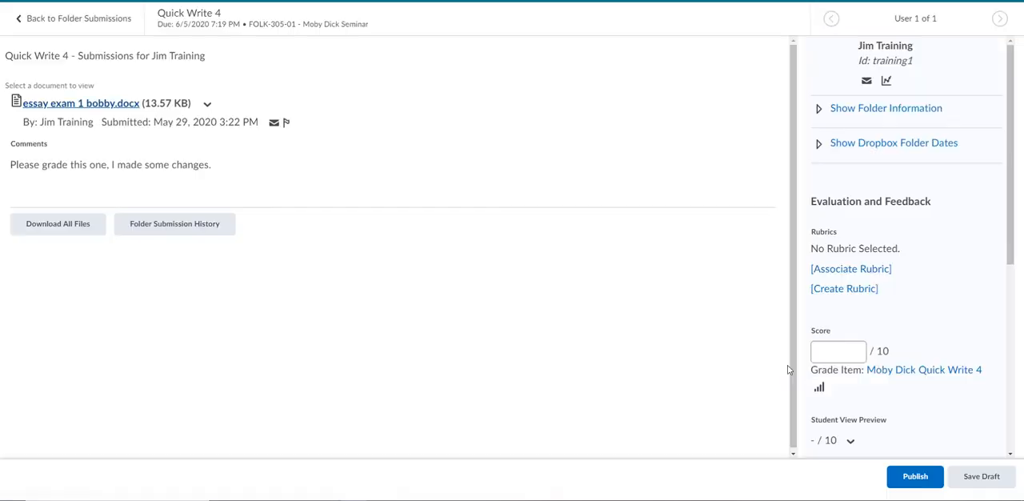
click(99, 107)
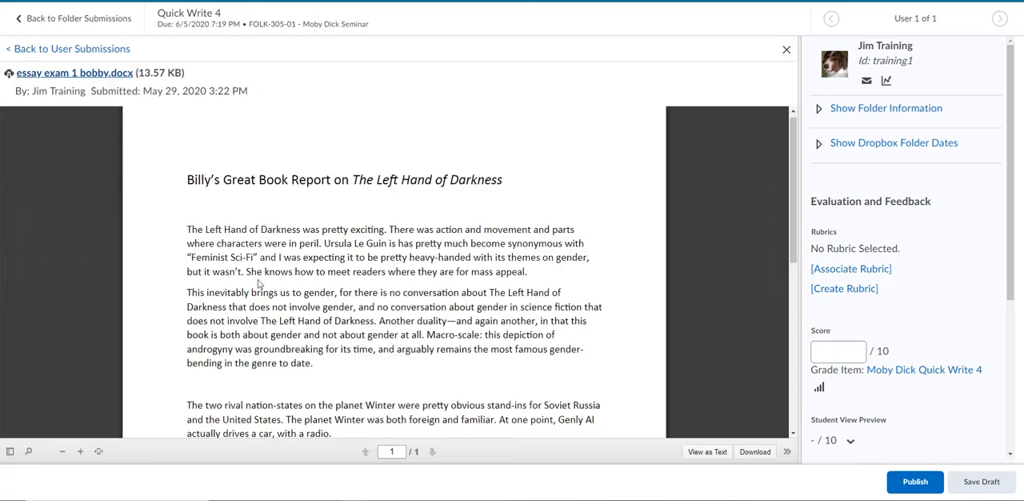
scroll(408, 235, down, 2)
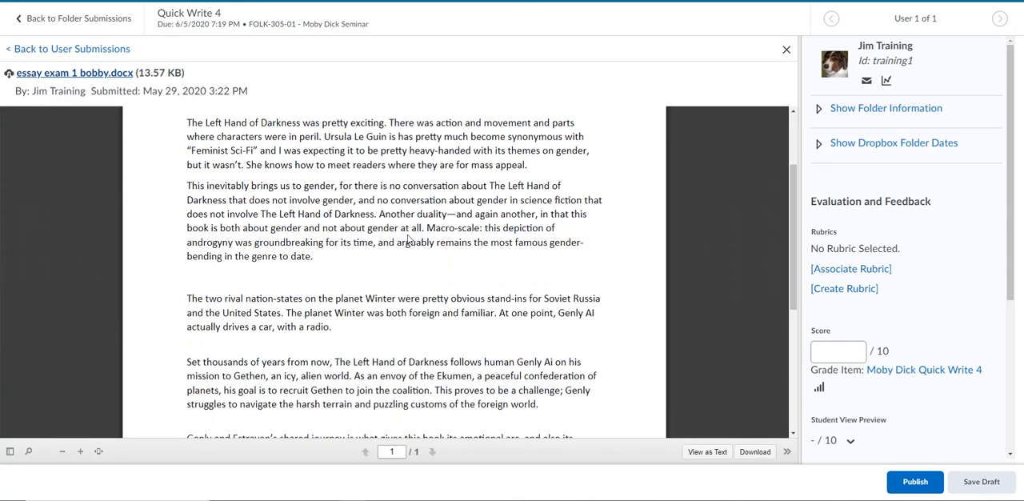
scroll(408, 235, up, 2)
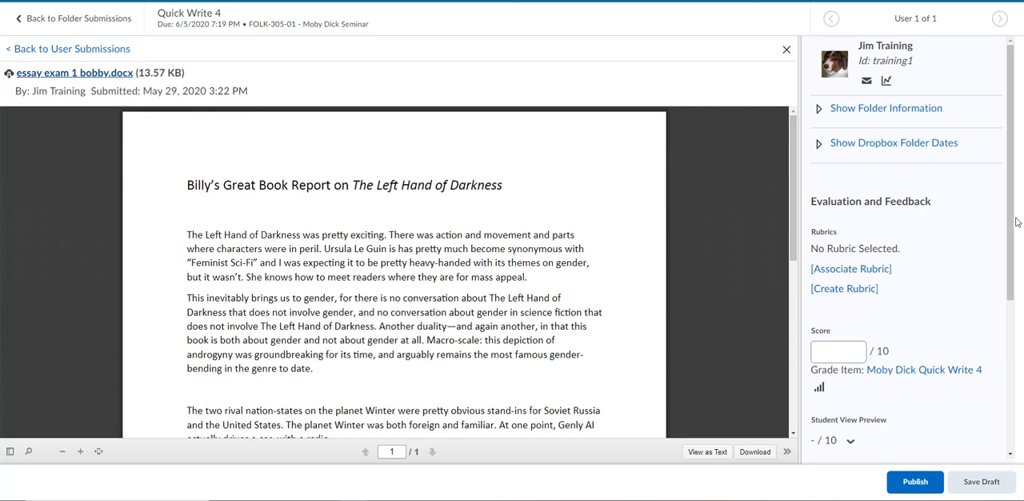
Give the Quick Write 4 submission a score of 9.5 out of 10
drag(1005, 229, 1006, 295)
click(841, 350)
scroll(847, 344, down, 2)
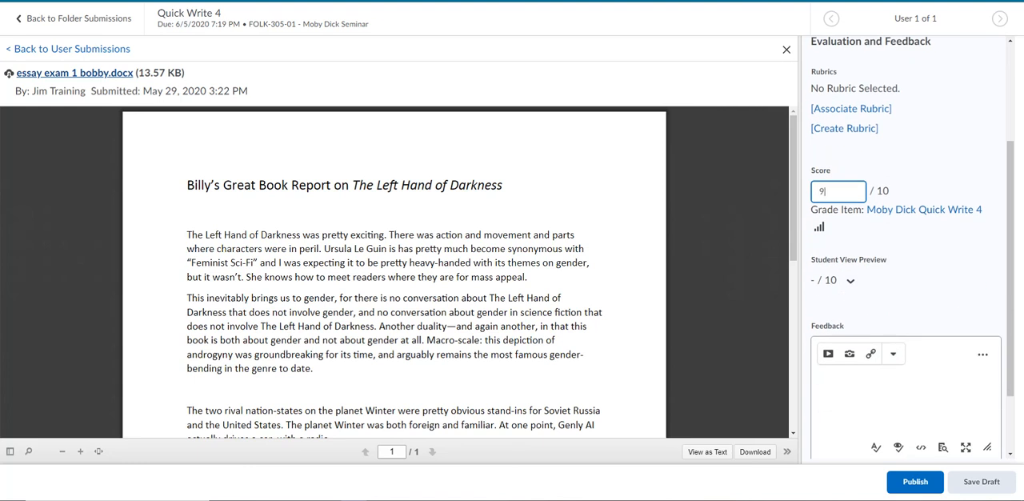
scroll(926, 276, down, 2)
Write the feedback "This was good, better word choice and flow, please." for the submission
click(884, 294)
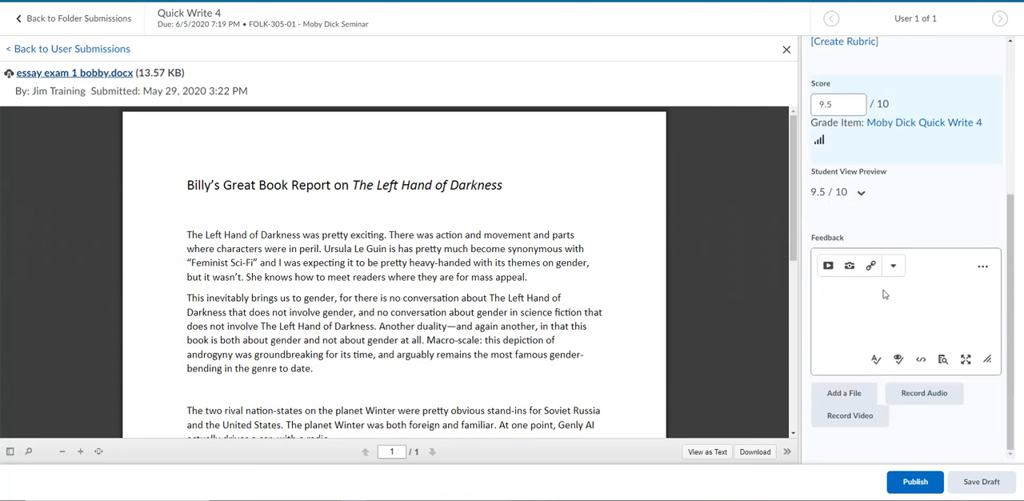
text(This was goo)
text(d, w)
text(etter word choice and fl)
text(ow, please.)
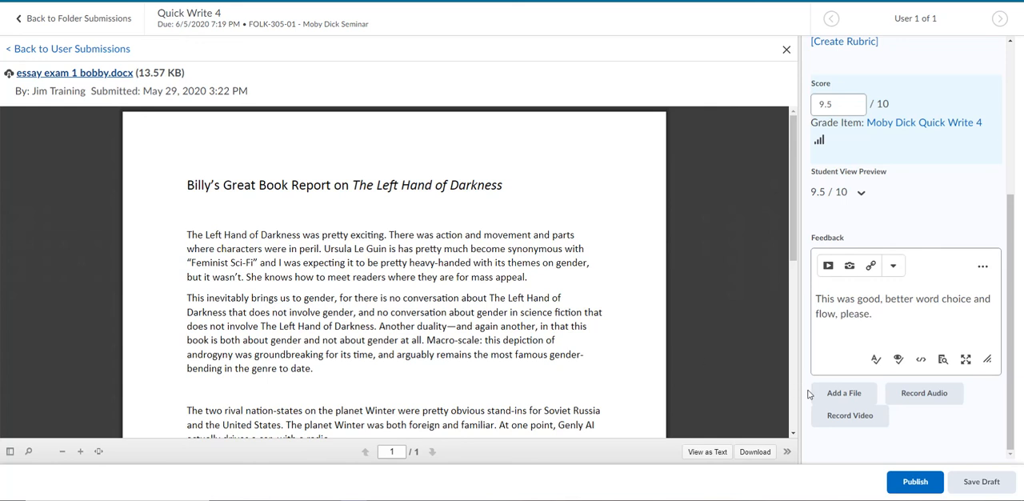
Publish the evaluation to the student and return to the Quick Write 4 folder submissions
scroll(698, 378, down, 1)
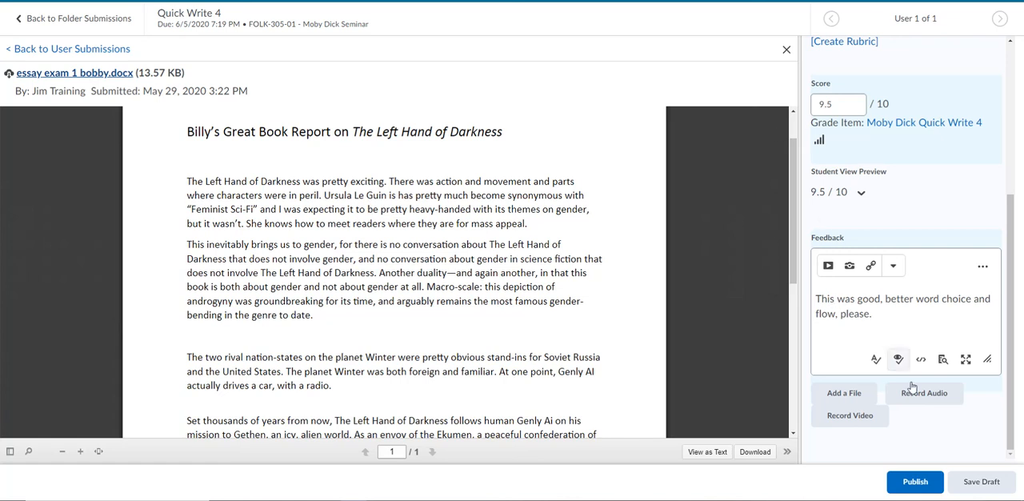
click(909, 483)
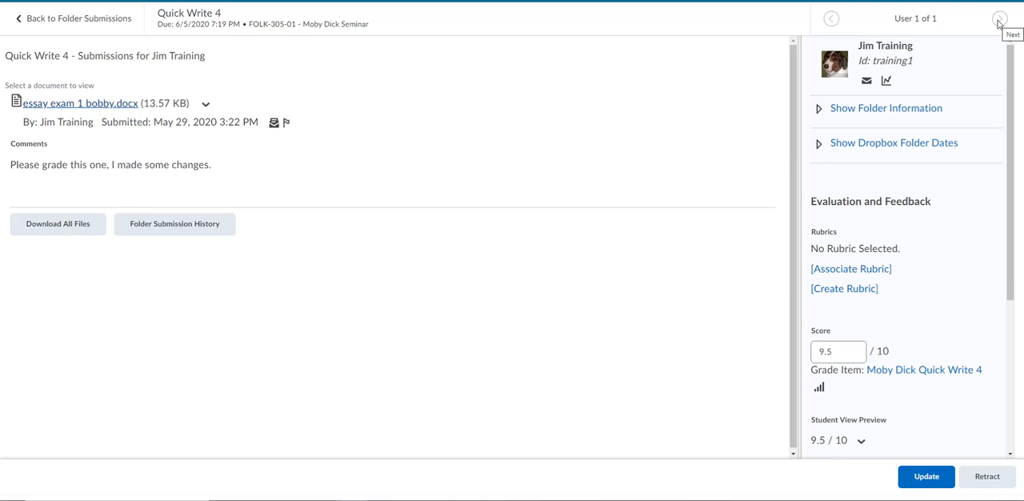
click(80, 18)
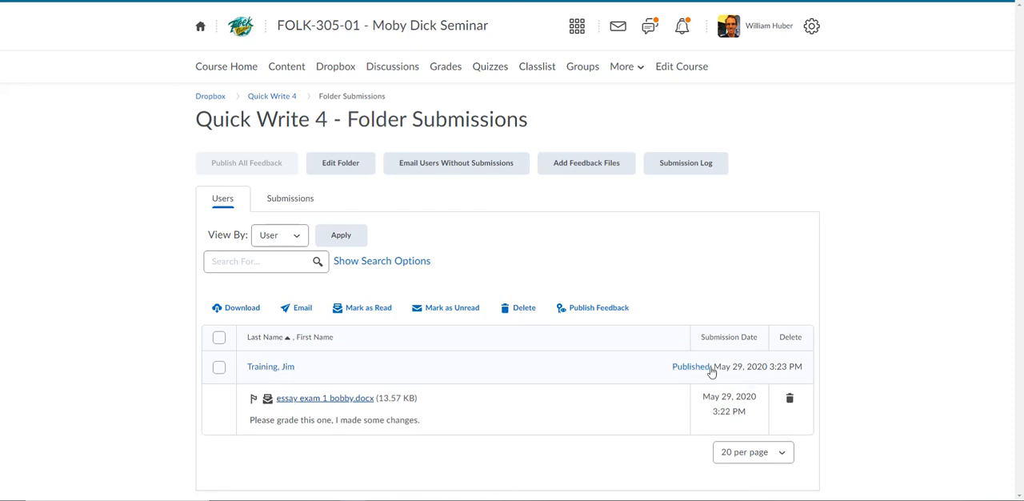
Switch to the student's browser window, reload the Dropbox folder list and open the unread feedback for Quick Write 4
click(433, 499)
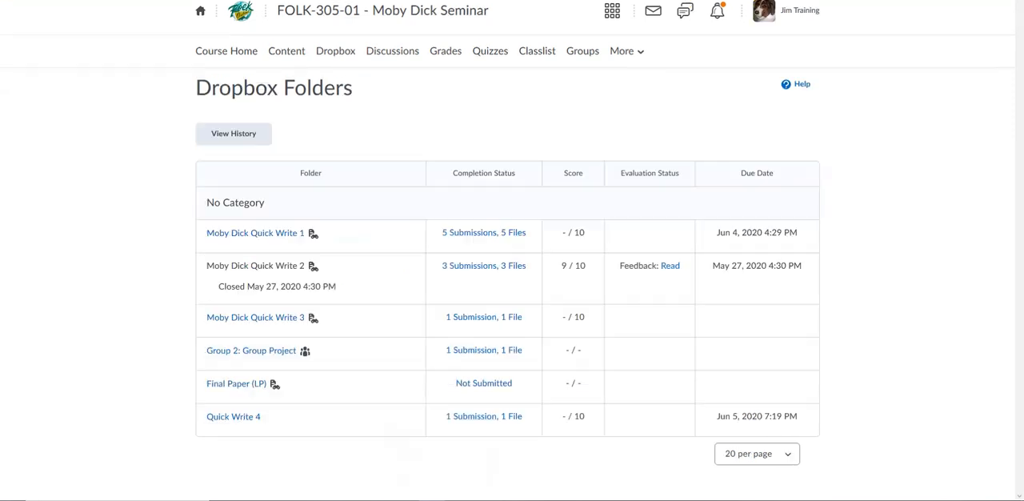
click(335, 53)
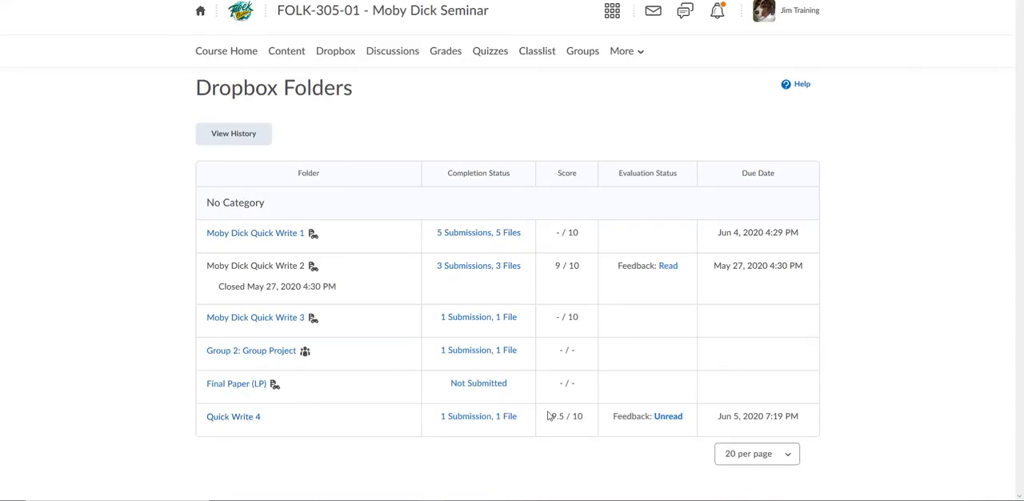
click(667, 423)
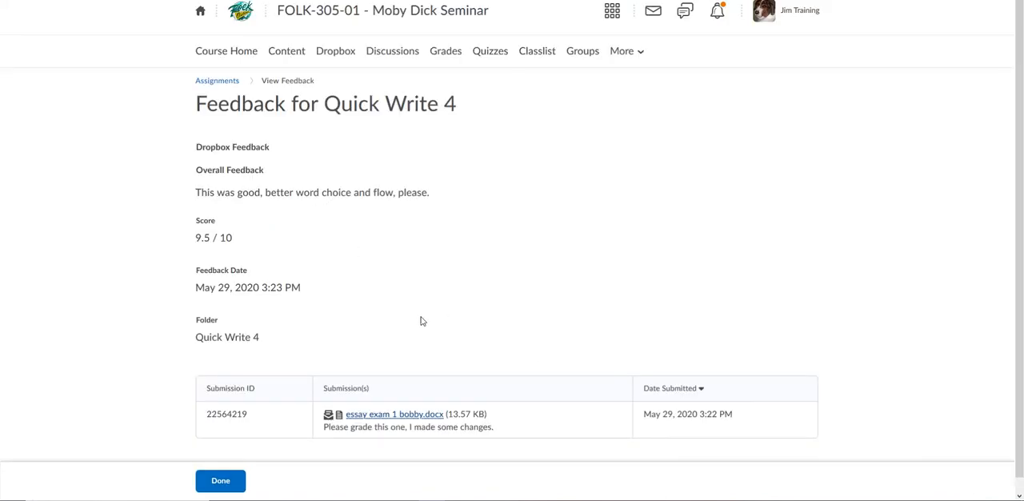
Open the student's grades and check the points and comments for Moby Dick Quick Write 4
click(447, 53)
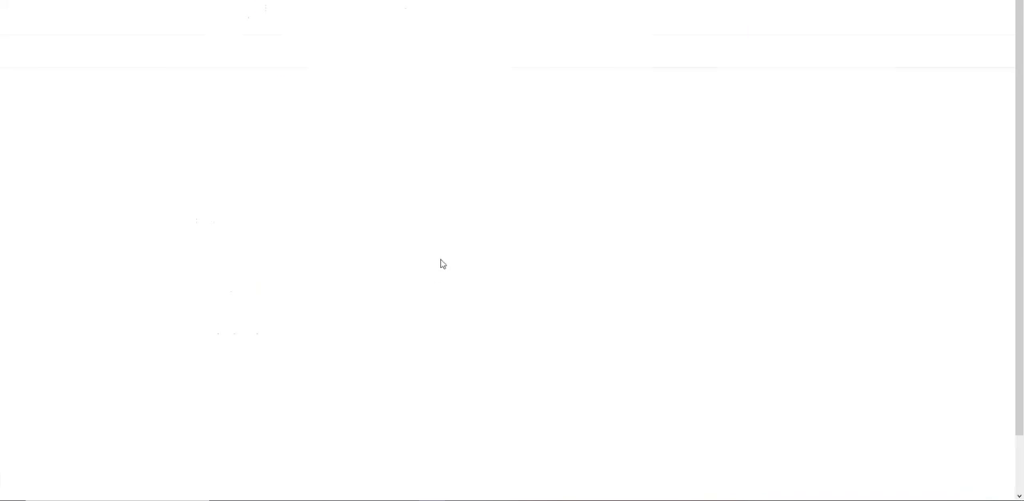
scroll(440, 263, down, 2)
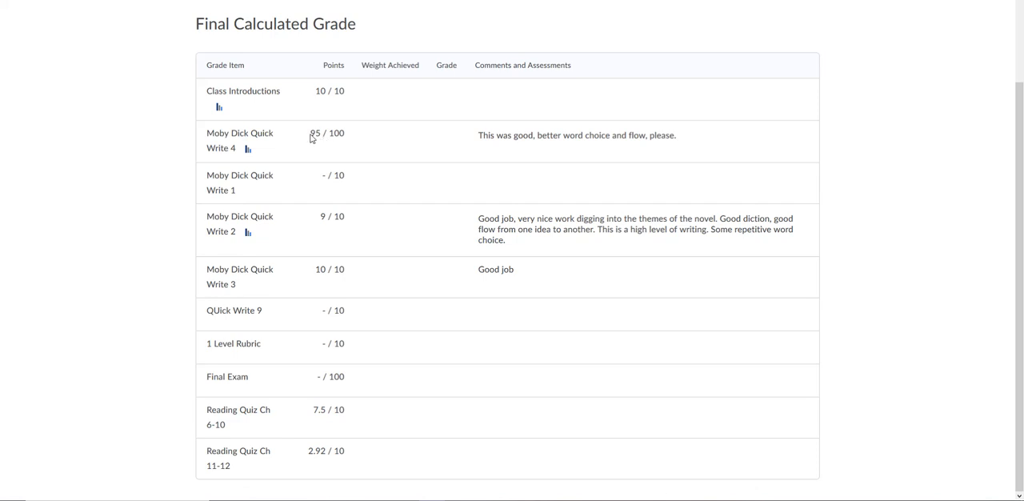
drag(312, 137, 343, 135)
click(336, 136)
scroll(482, 213, up, 1)
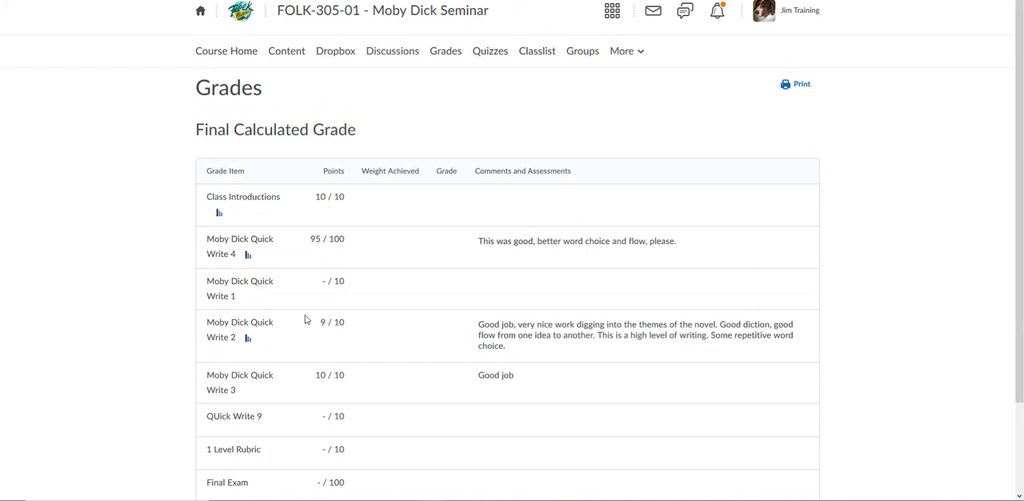